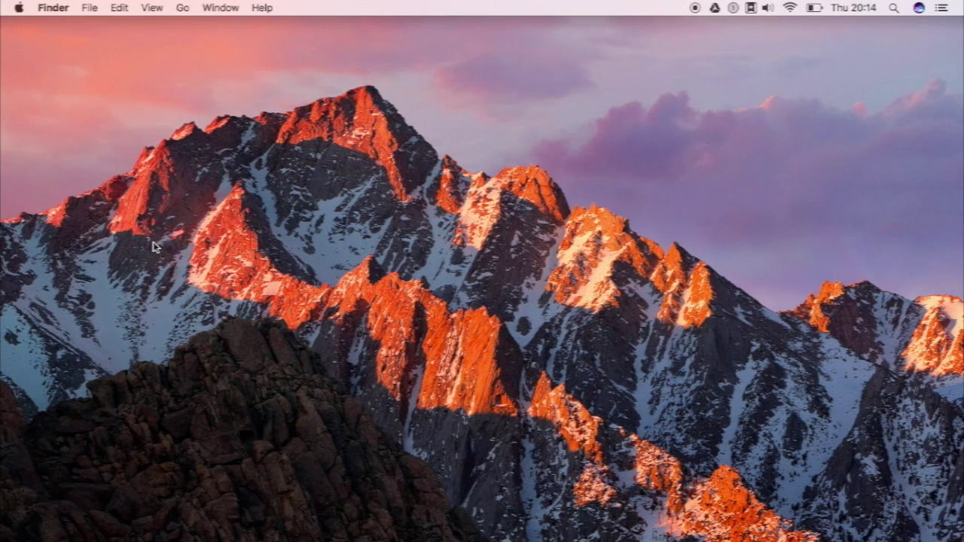
Step: Reveal the auto-hidden Dock at the bottom of the mountain desktop
{"action": "mouse_move", "coordinate": [380, 539]}
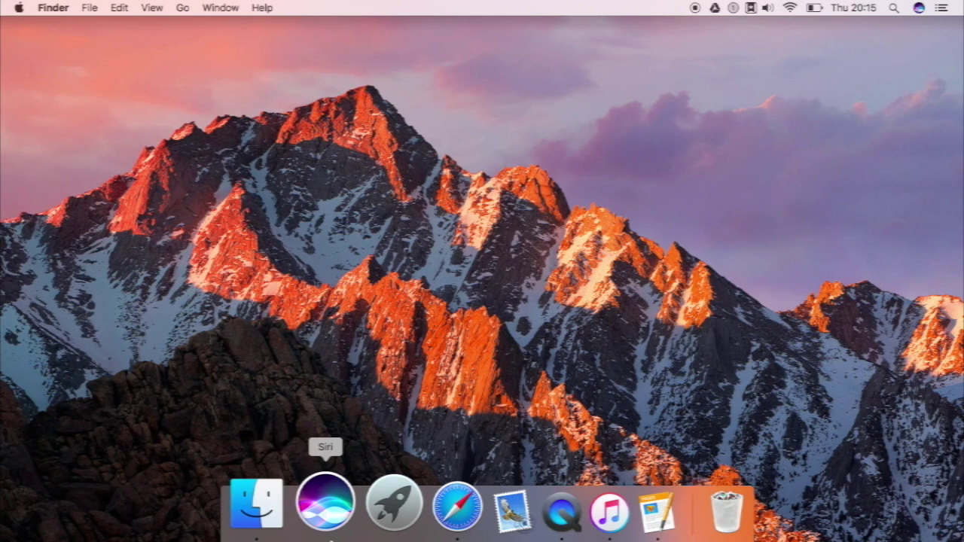
Step: Ask Siri how much free space the Mac has (15.43 GB), then bring up the beach party flyer in Pages
{"action": "left_click", "coordinate": [331, 537]}
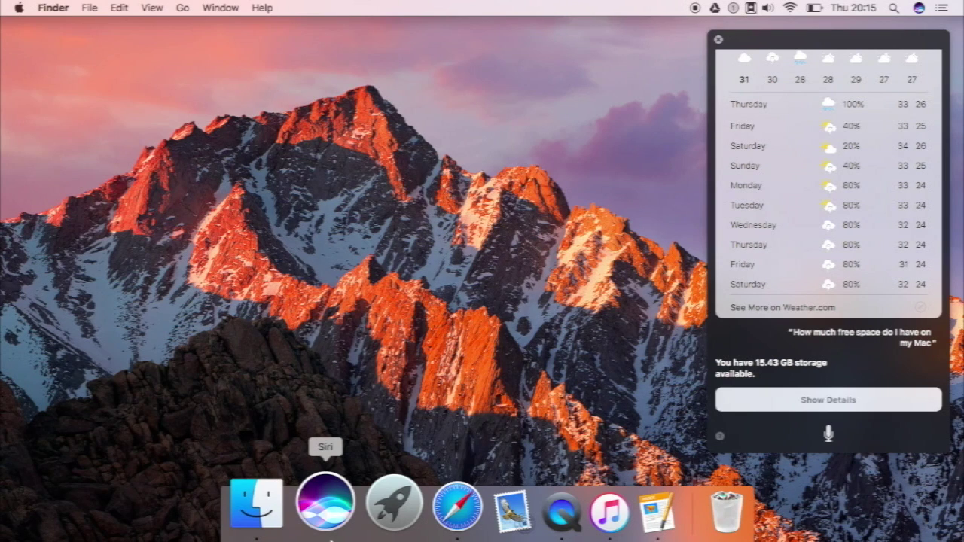
{"action": "left_click", "coordinate": [614, 508]}
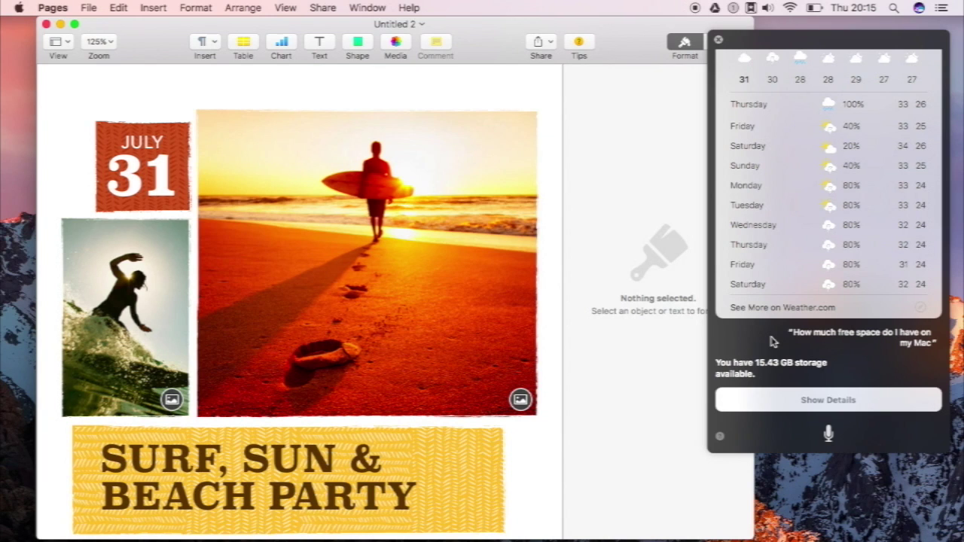
Step: Get Siri web image results for the beach and drag a sunset beach and other results onto the flyer photos
{"action": "left_click", "coordinate": [832, 436]}
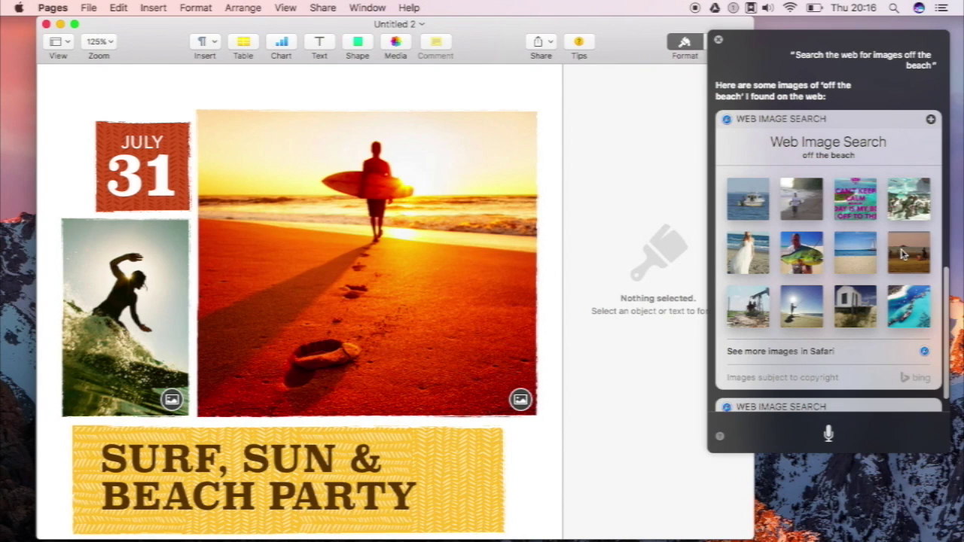
{"action": "left_click_drag", "start_coordinate": [903, 262], "coordinate": [393, 280]}
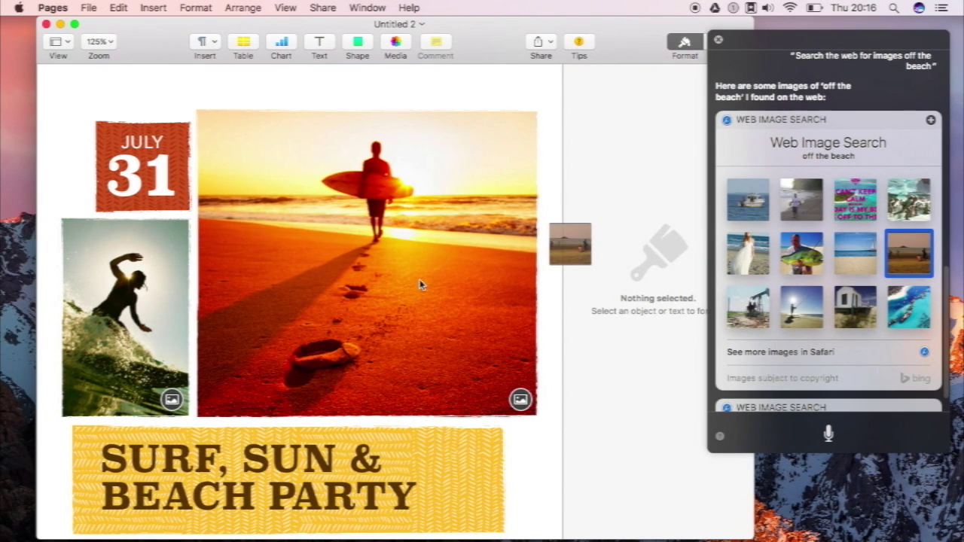
{"action": "left_click_drag", "start_coordinate": [420, 285], "coordinate": [420, 285]}
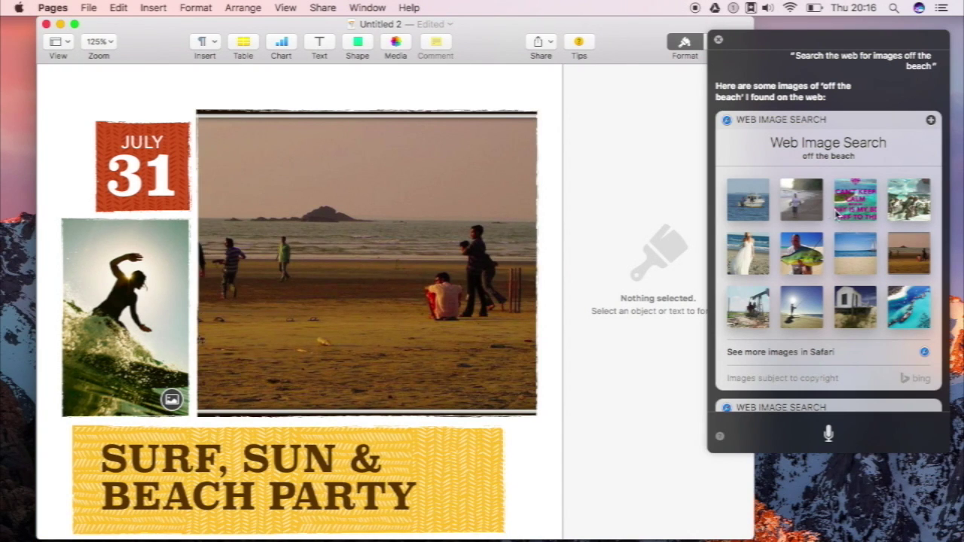
{"action": "left_click_drag", "start_coordinate": [767, 210], "coordinate": [272, 316]}
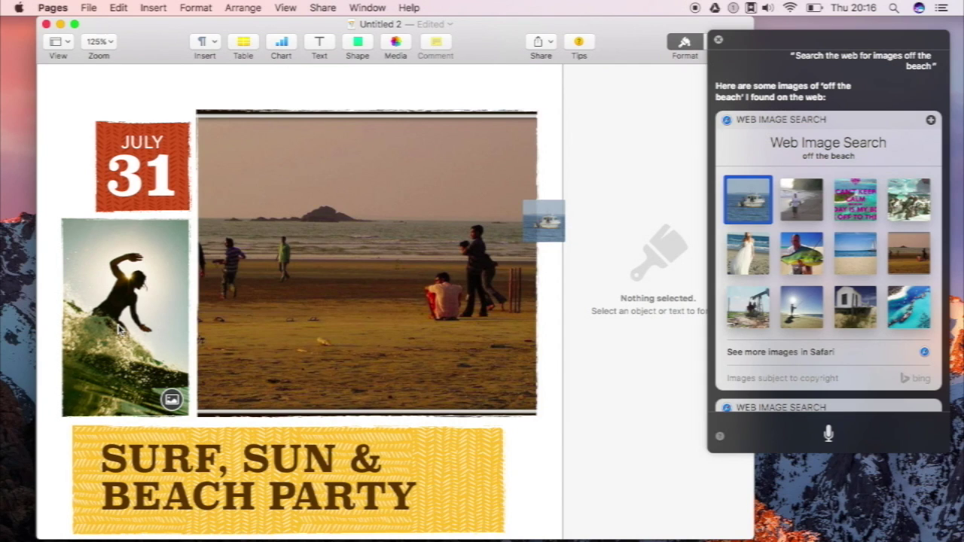
{"action": "left_click_drag", "start_coordinate": [119, 327], "coordinate": [118, 328]}
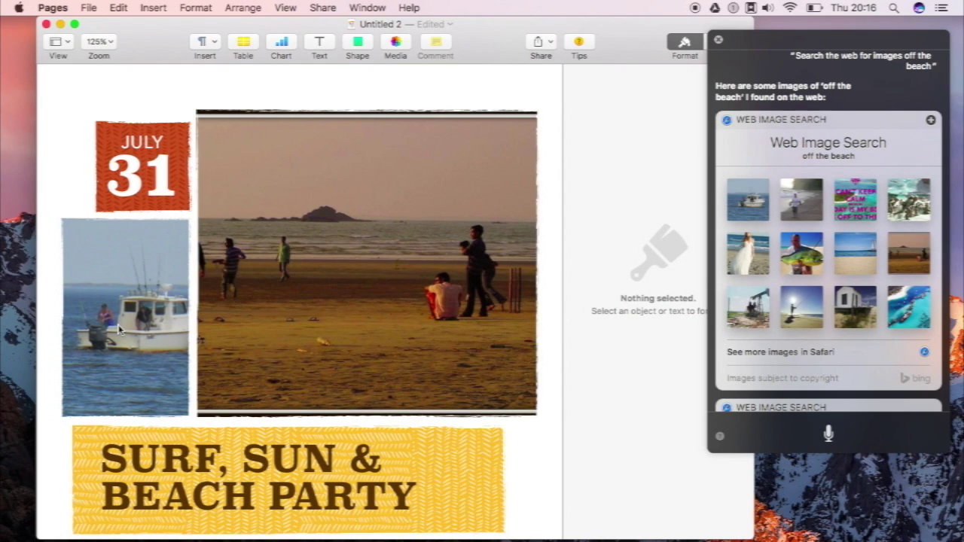
{"action": "left_click_drag", "start_coordinate": [810, 316], "coordinate": [300, 291]}
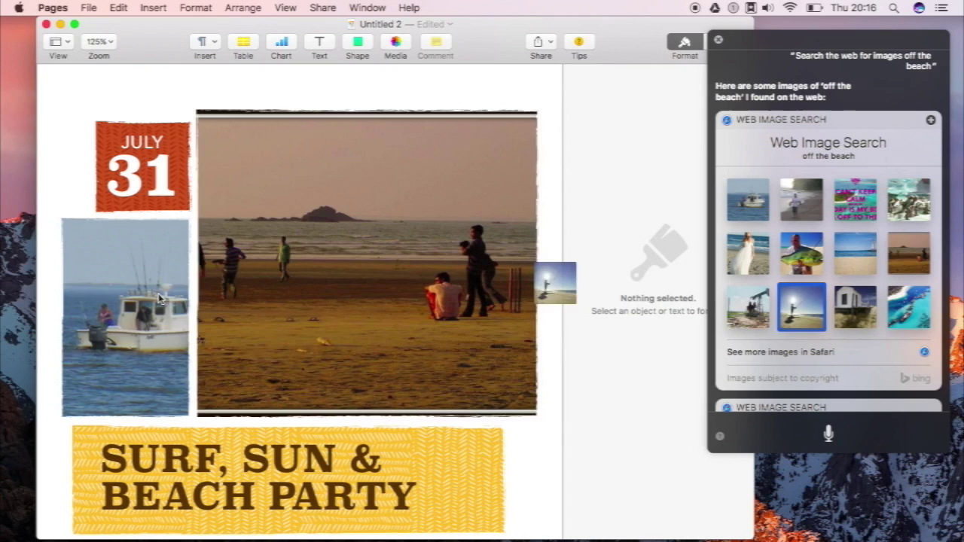
{"action": "left_click_drag", "start_coordinate": [158, 298], "coordinate": [158, 298]}
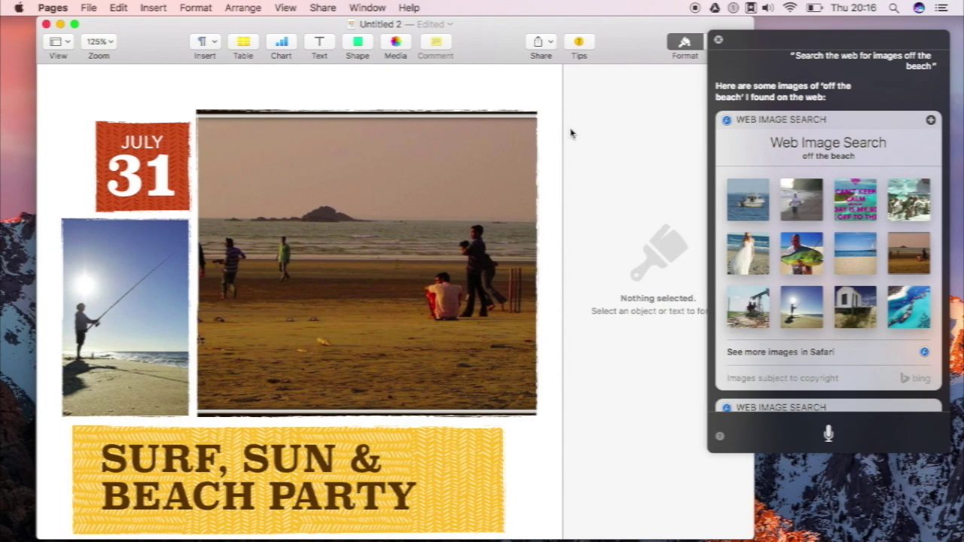
Step: Dismiss Siri's image results and show the tab bar in the Pages window
{"action": "left_click", "coordinate": [717, 40]}
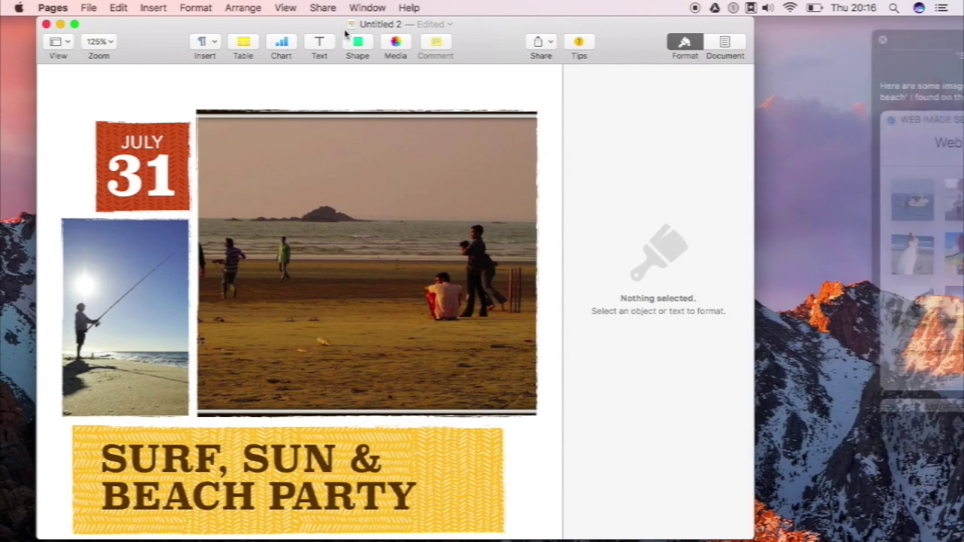
{"action": "left_click", "coordinate": [284, 8]}
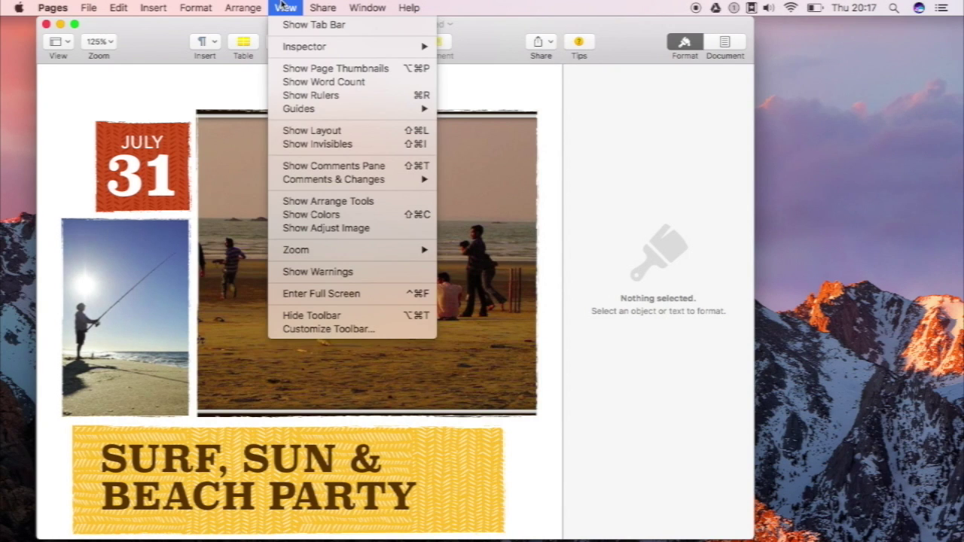
{"action": "left_click", "coordinate": [286, 25]}
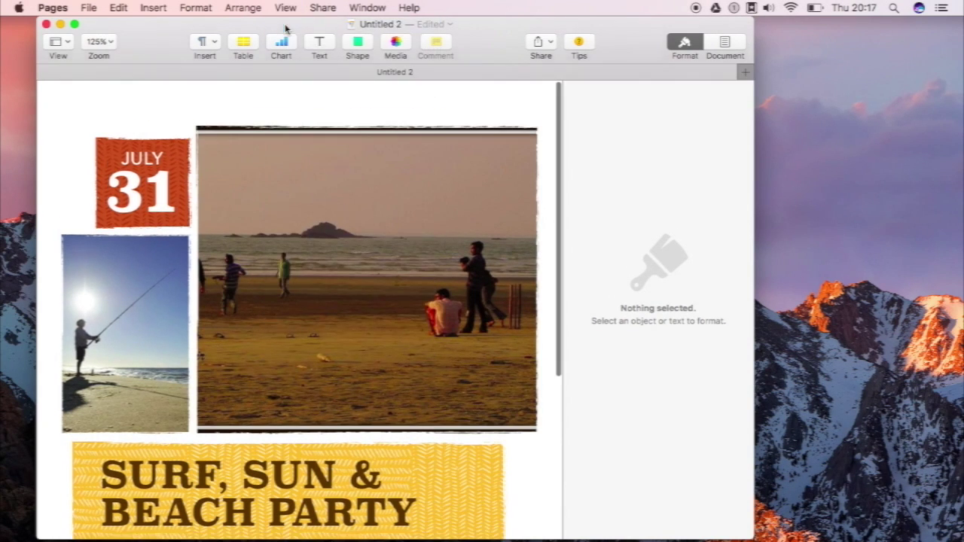
Step: Add a lighthouse report tab from the School Report template and switch between it and the flyer
{"action": "left_click", "coordinate": [742, 76]}
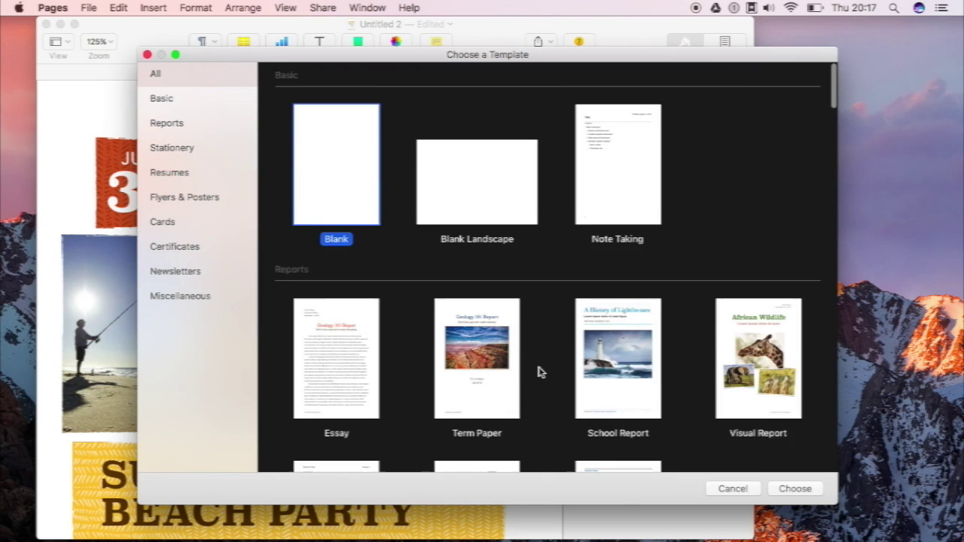
{"action": "scroll", "coordinate": [537, 370], "scroll_direction": "down", "scroll_amount": 10}
{"action": "scroll", "coordinate": [537, 370], "scroll_direction": "up", "scroll_amount": 5}
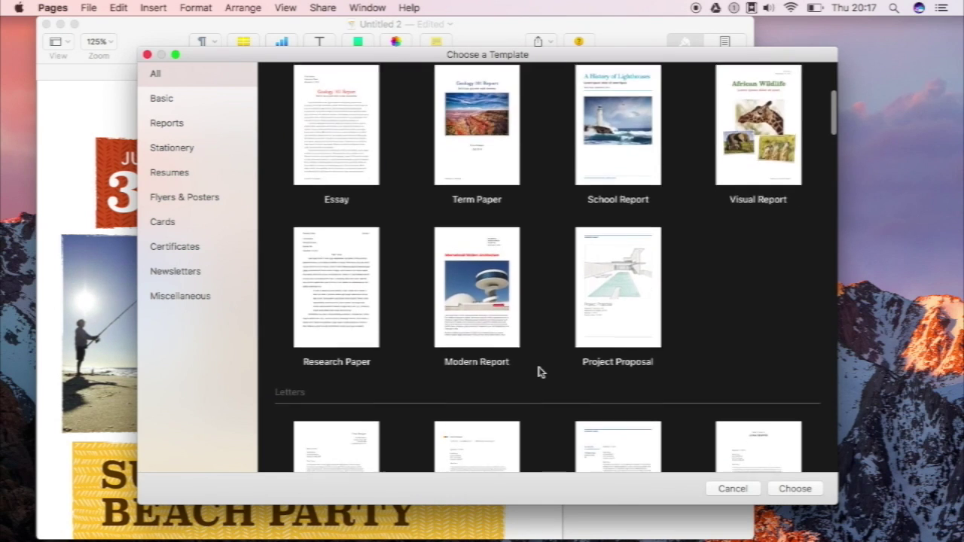
{"action": "left_click", "coordinate": [612, 229]}
{"action": "double_click", "coordinate": [612, 230]}
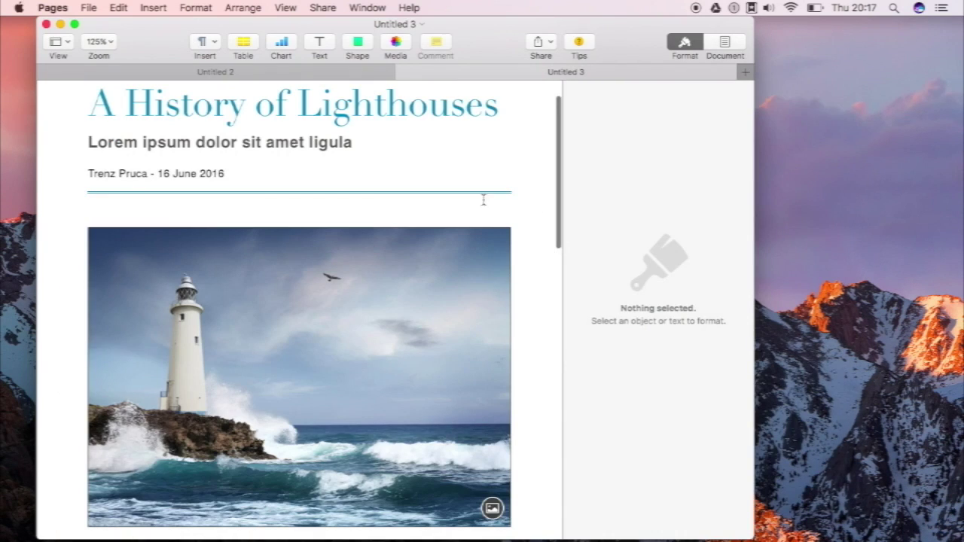
{"action": "left_click", "coordinate": [333, 79]}
{"action": "left_click", "coordinate": [460, 71]}
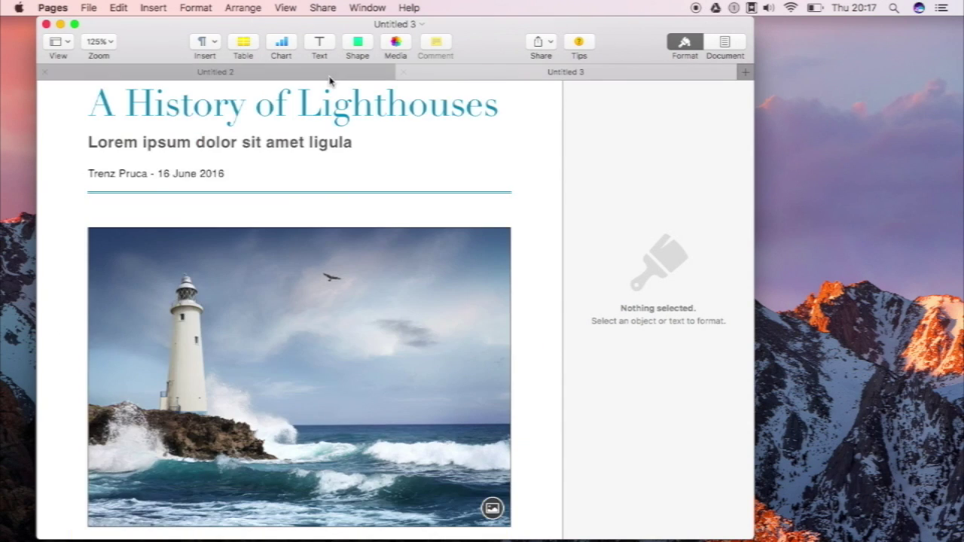
{"action": "left_click", "coordinate": [329, 78]}
Step: Add an African Wildlife report tab from the Visual Report template, cycle through the tabs, and close the window
{"action": "left_click", "coordinate": [745, 73]}
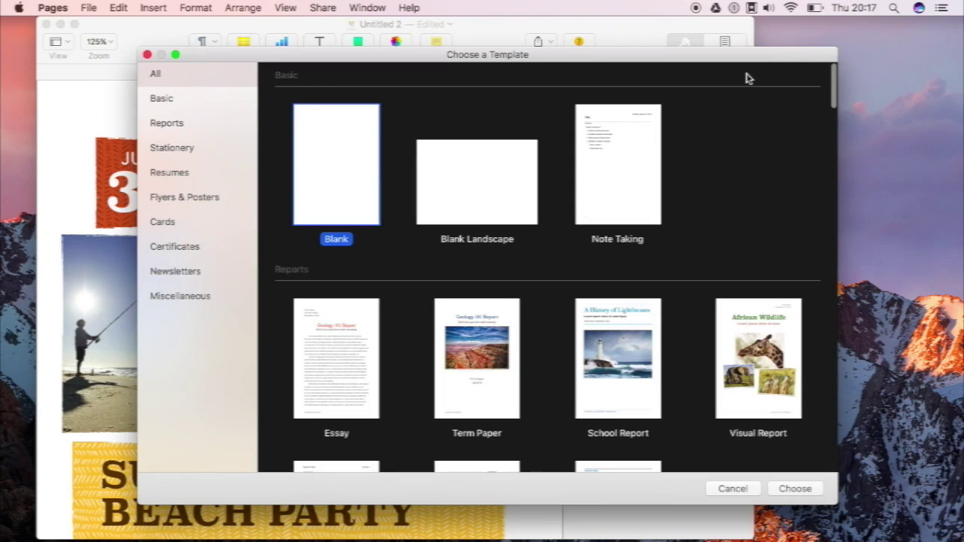
{"action": "double_click", "coordinate": [729, 369]}
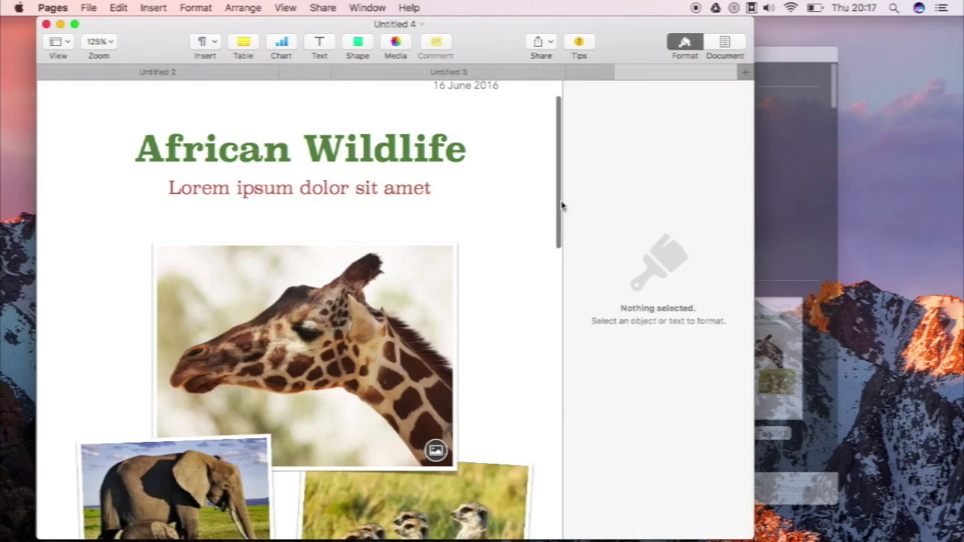
{"action": "left_click", "coordinate": [211, 72]}
{"action": "left_click", "coordinate": [348, 70]}
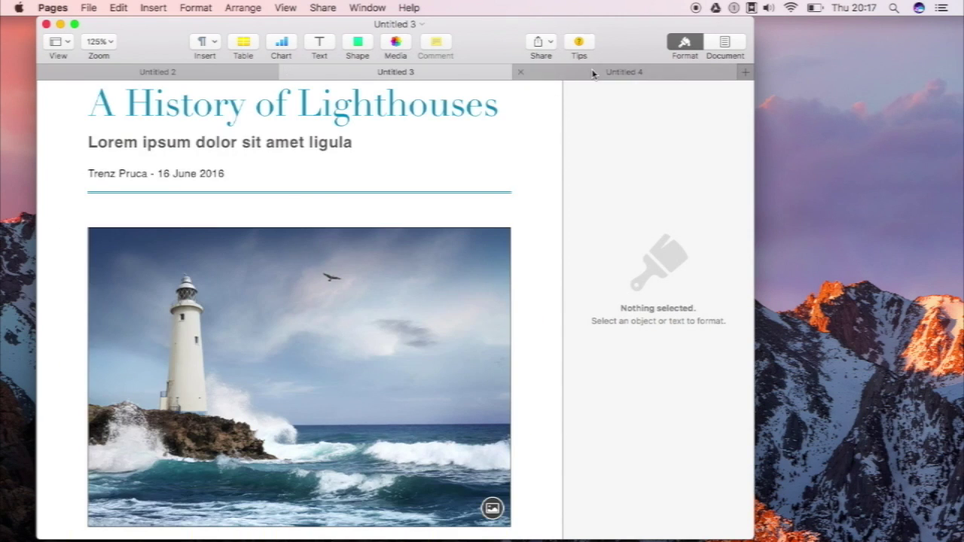
{"action": "left_click", "coordinate": [592, 72]}
{"action": "left_click", "coordinate": [159, 73]}
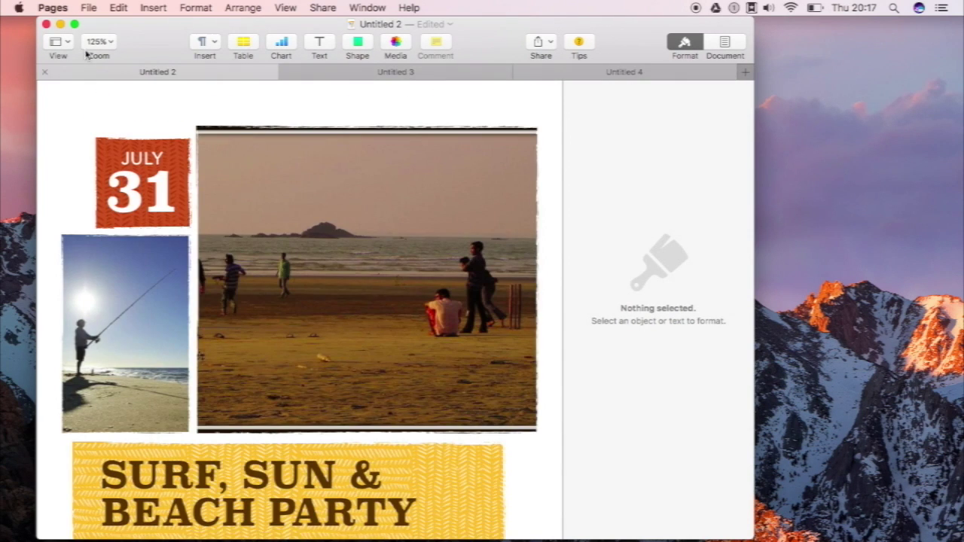
{"action": "left_click", "coordinate": [46, 24]}
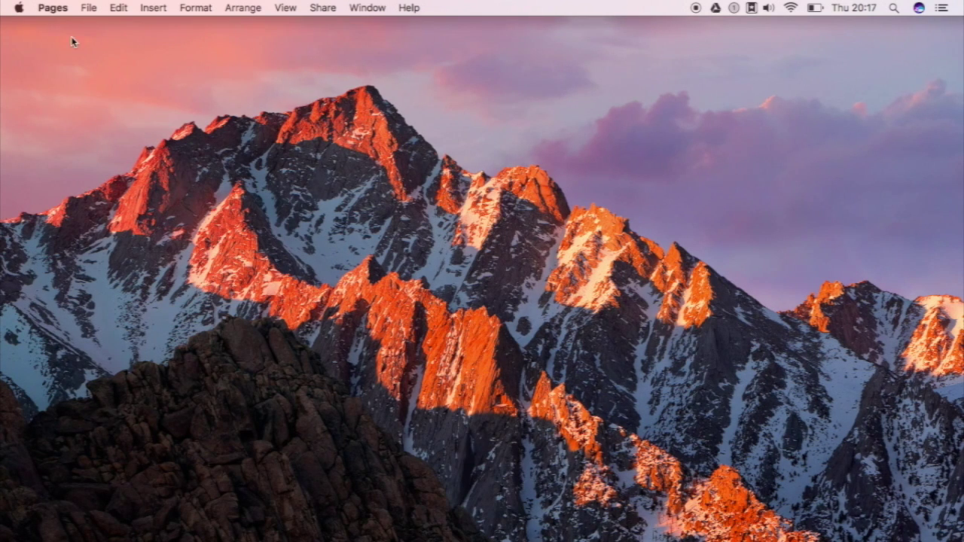
Step: Open Safari from the Dock showing the Ellie Goulding 'Burn' video page on vimeo.com
{"action": "left_click", "coordinate": [296, 211]}
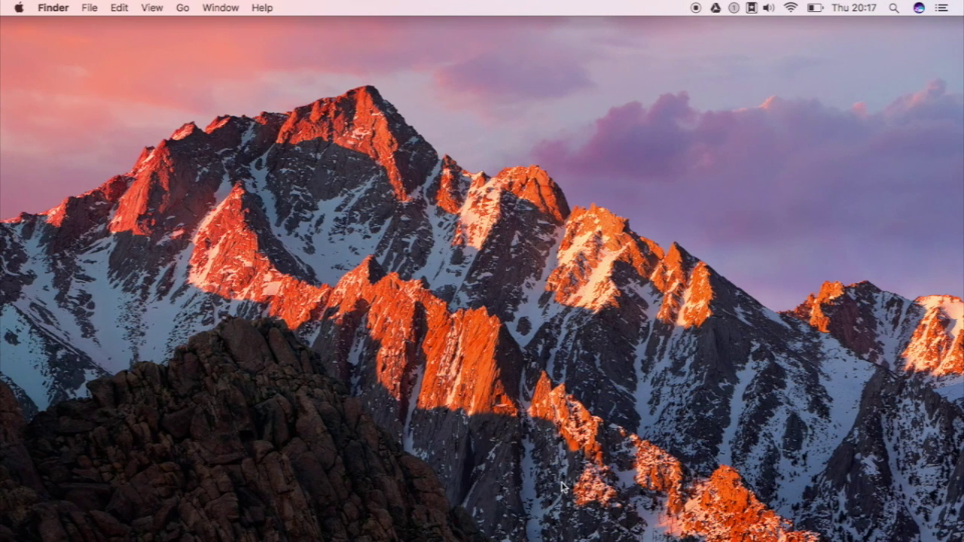
{"action": "mouse_move", "coordinate": [459, 538]}
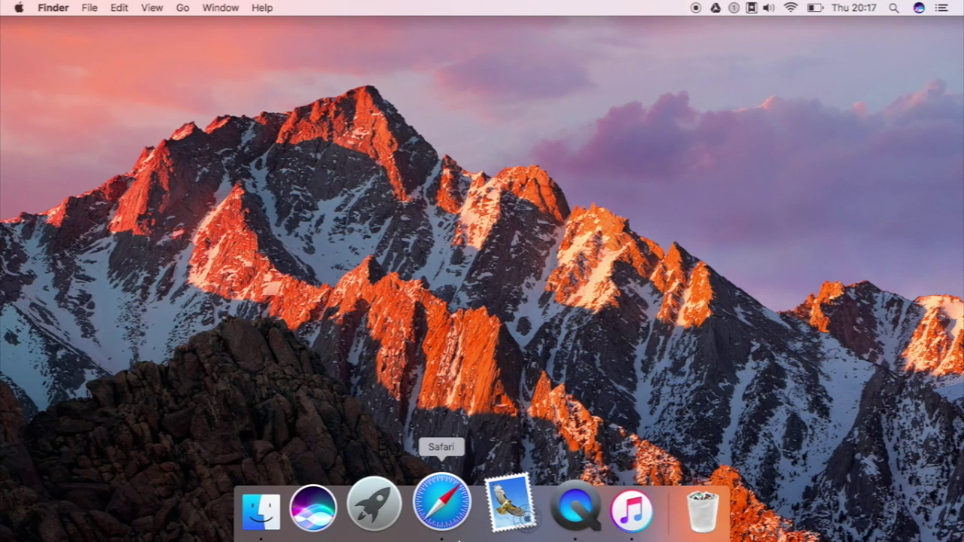
{"action": "left_click", "coordinate": [460, 538]}
{"action": "scroll", "coordinate": [456, 338], "scroll_direction": "down", "scroll_amount": 5}
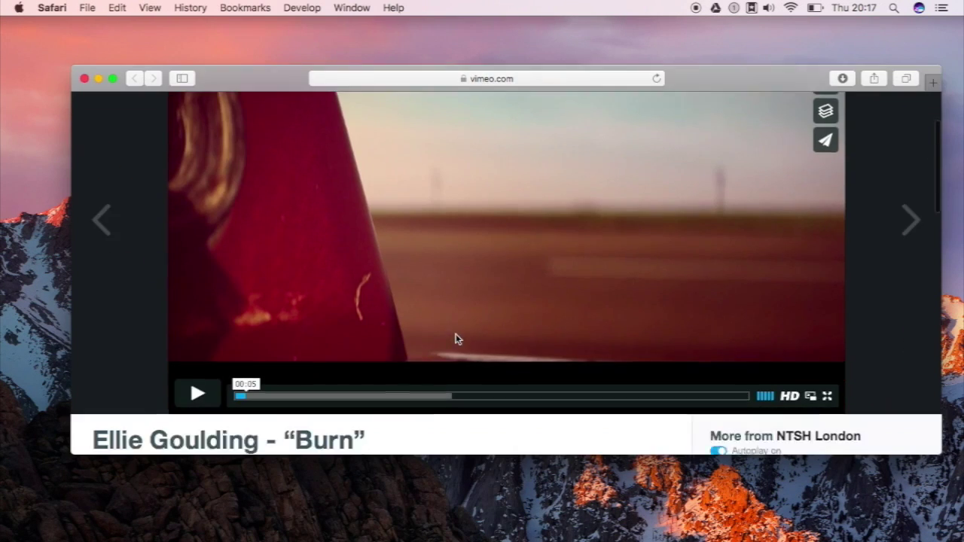
{"action": "scroll", "coordinate": [455, 339], "scroll_direction": "up", "scroll_amount": 5}
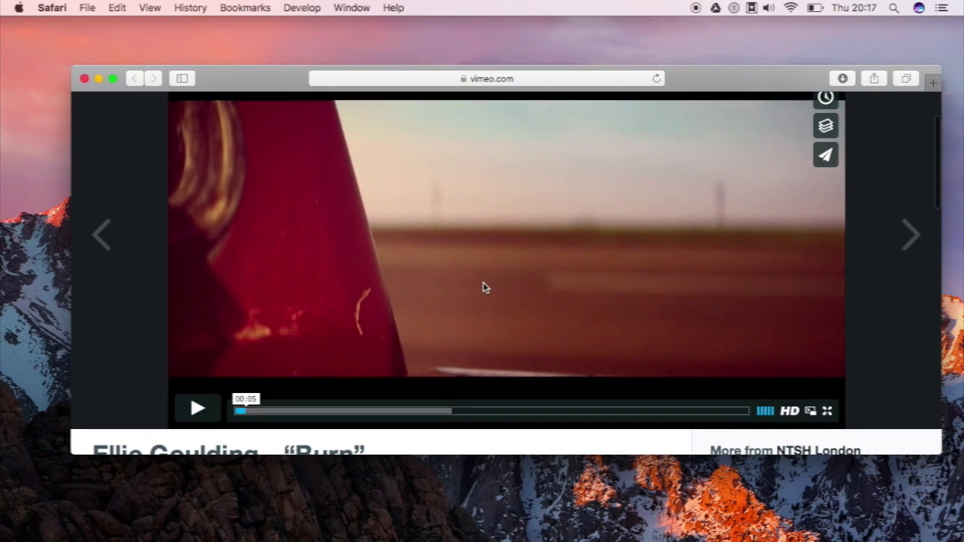
Step: Play the video, jump ahead, then pause and resume it
{"action": "left_click", "coordinate": [484, 287]}
{"action": "scroll", "coordinate": [527, 298], "scroll_direction": "up", "scroll_amount": 1}
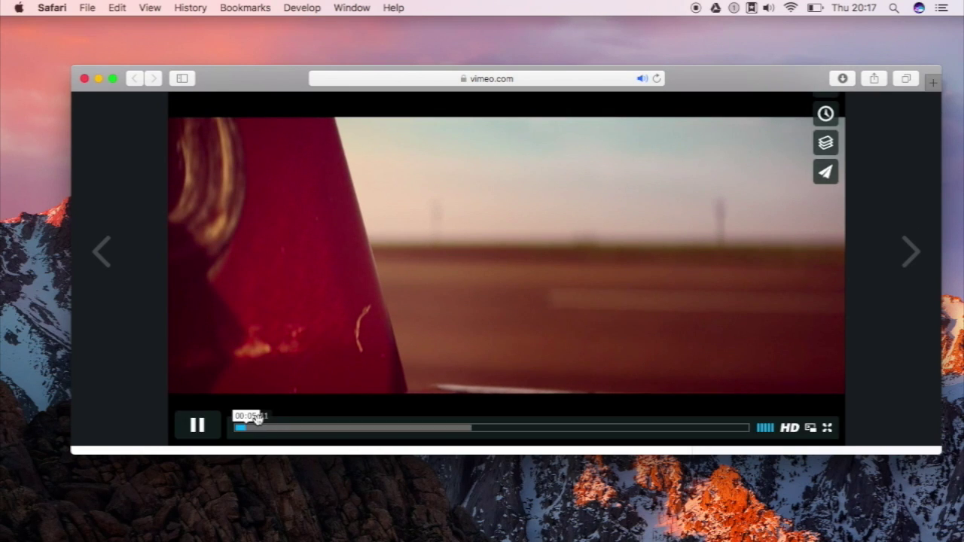
{"action": "left_click", "coordinate": [252, 428]}
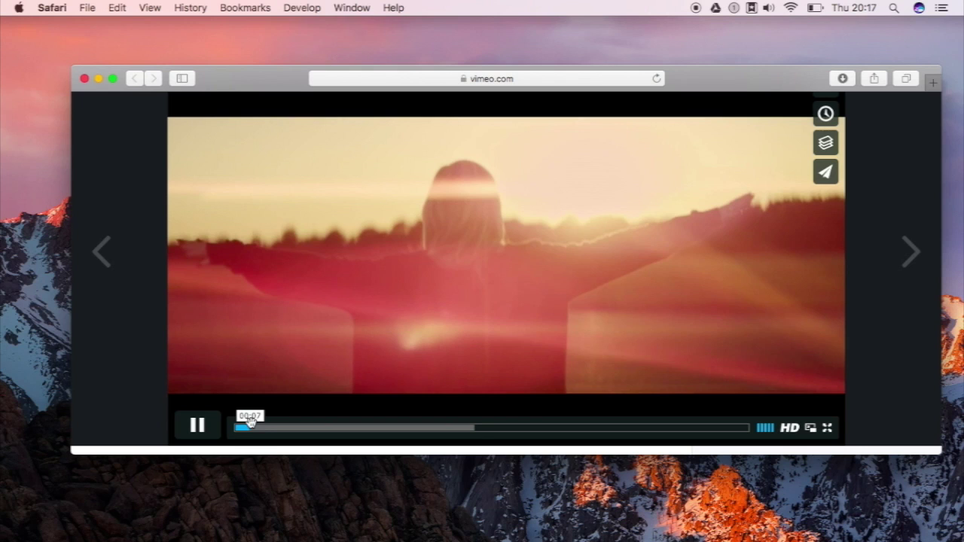
{"action": "left_click", "coordinate": [264, 381]}
{"action": "left_click", "coordinate": [265, 381]}
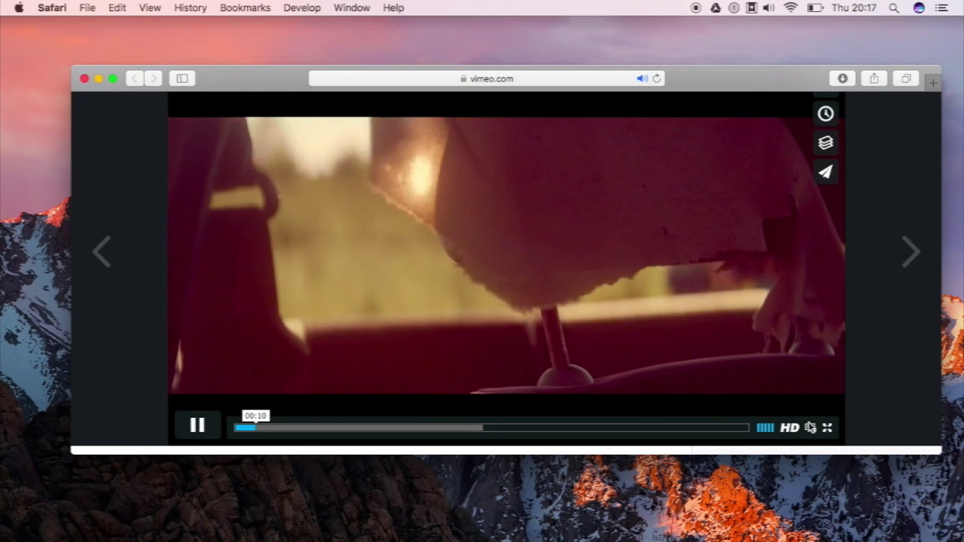
Step: Pop the video into picture-in-picture and open a new Favorites tab alongside the video tab
{"action": "left_click", "coordinate": [810, 428]}
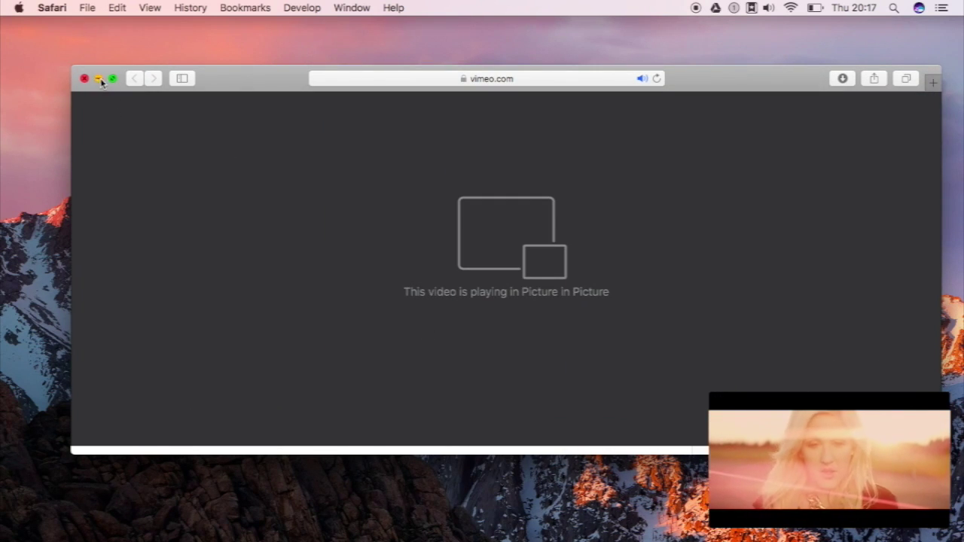
{"action": "key", "text": "super+t"}
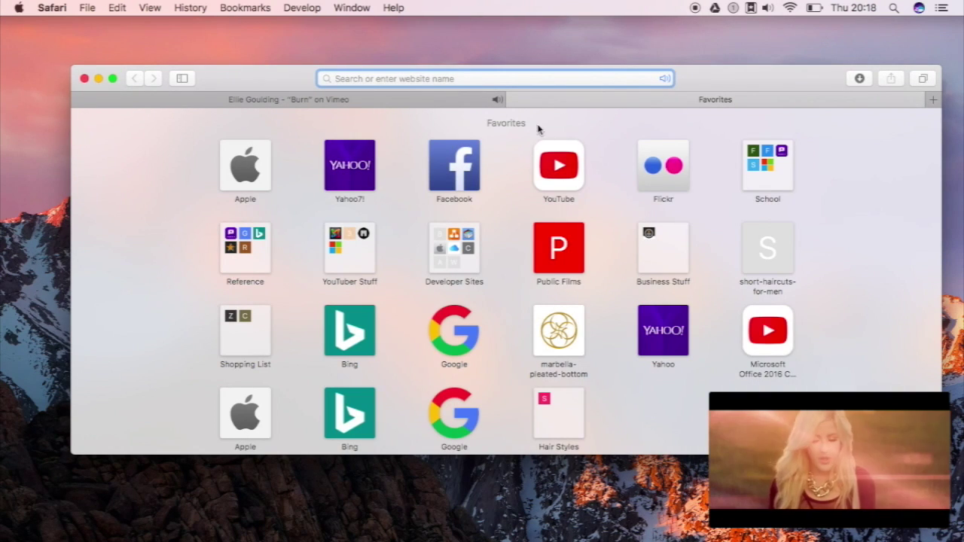
{"action": "left_click", "coordinate": [443, 100]}
{"action": "left_click", "coordinate": [554, 98]}
Step: Move the floating video between corners, pause and resume it, return it to its tab, and close Safari
{"action": "left_click_drag", "start_coordinate": [821, 482], "coordinate": [825, 218]}
{"action": "left_click_drag", "start_coordinate": [838, 128], "coordinate": [120, 485]}
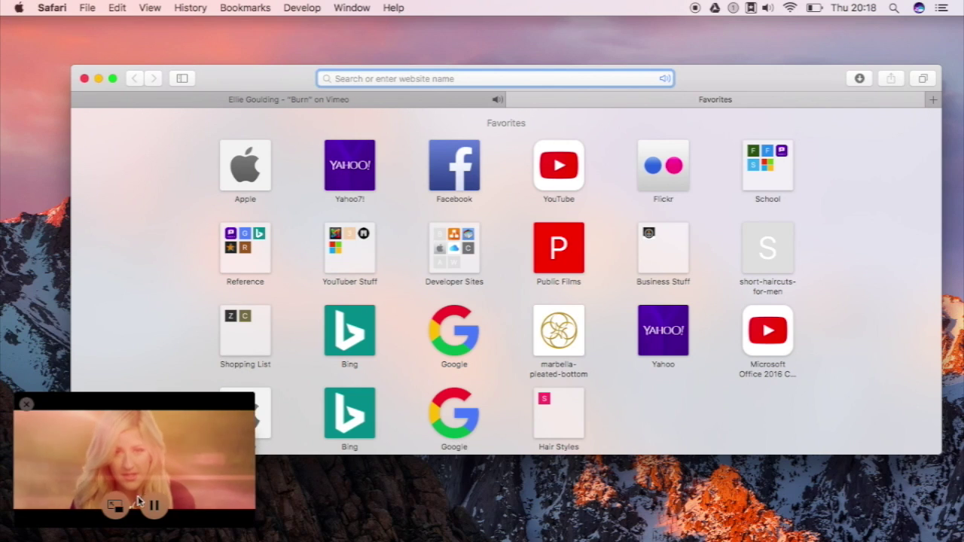
{"action": "left_click", "coordinate": [156, 506]}
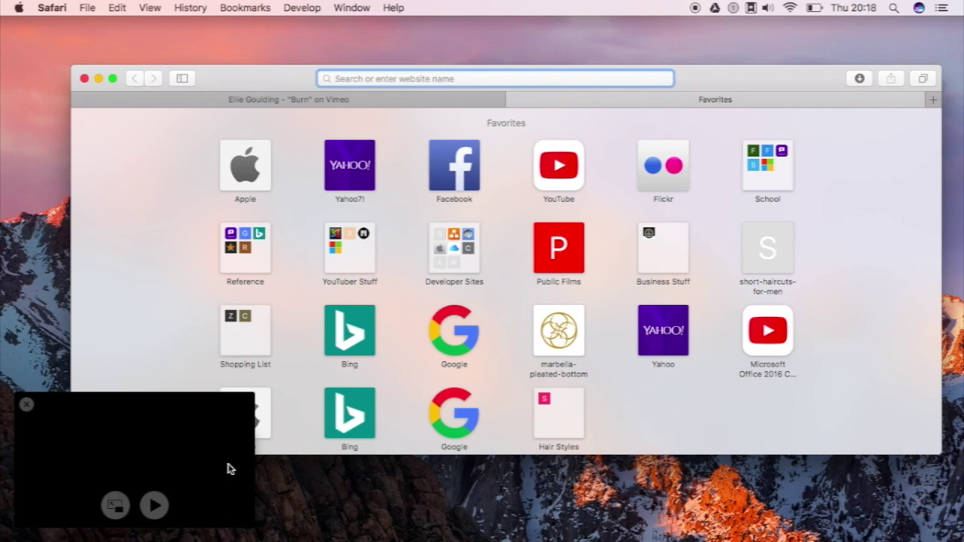
{"action": "left_click", "coordinate": [155, 506]}
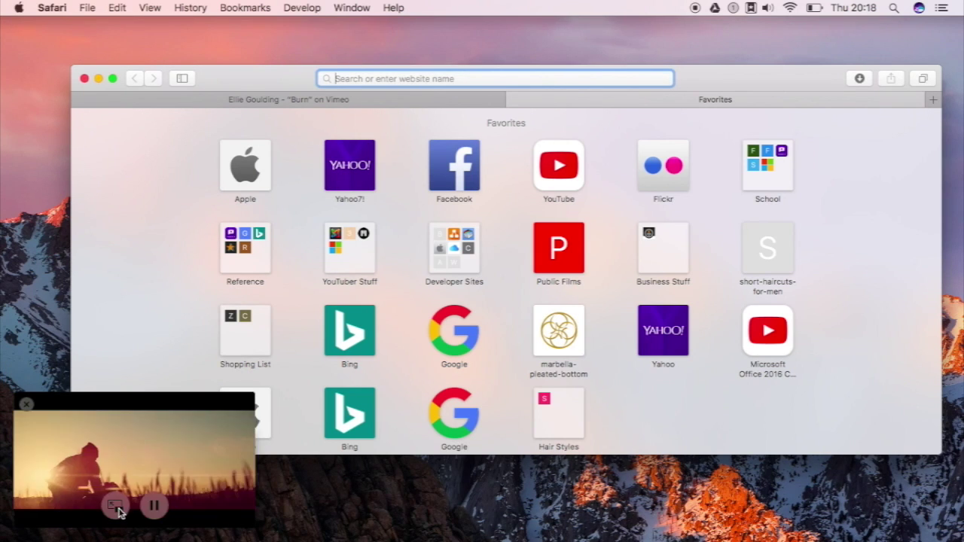
{"action": "left_click", "coordinate": [114, 506]}
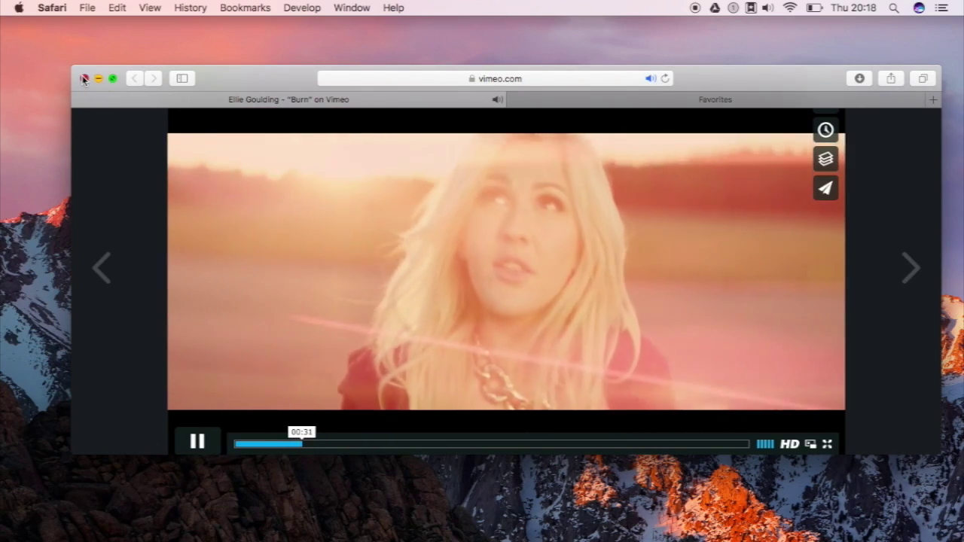
{"action": "left_click", "coordinate": [83, 78]}
Step: Launch iTunes from the Dock and scroll through its start page
{"action": "left_click", "coordinate": [225, 163]}
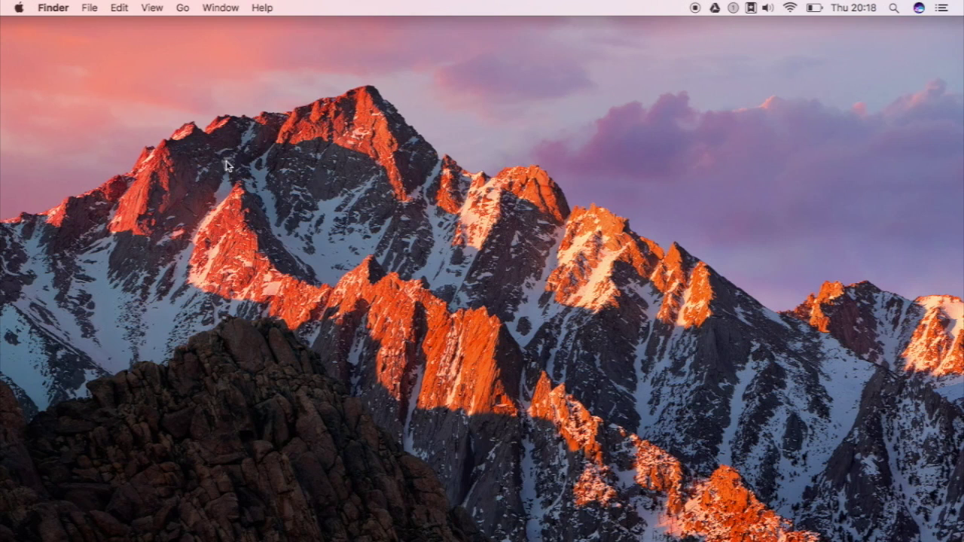
{"action": "mouse_move", "coordinate": [527, 536]}
{"action": "left_click", "coordinate": [584, 539]}
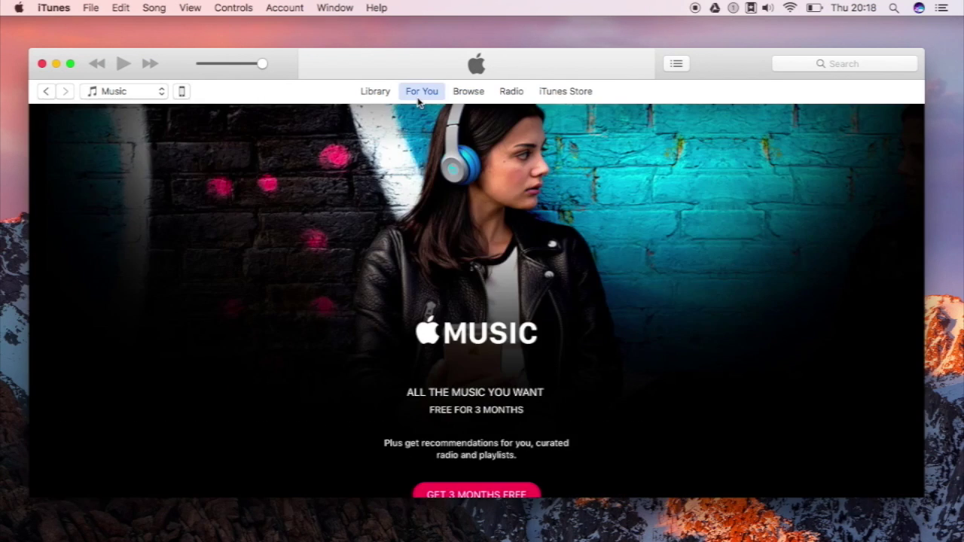
{"action": "scroll", "coordinate": [447, 204], "scroll_direction": "down", "scroll_amount": 3}
{"action": "scroll", "coordinate": [447, 204], "scroll_direction": "up", "scroll_amount": 3}
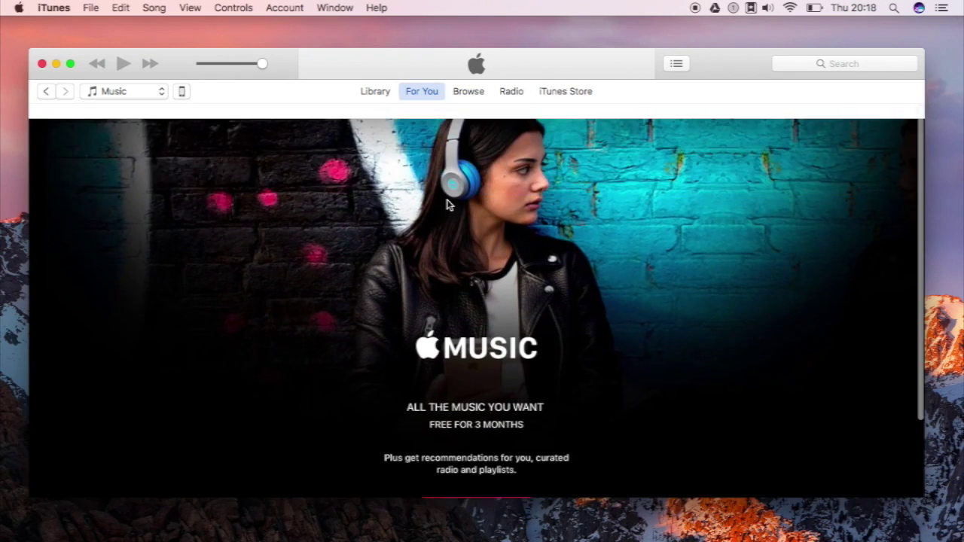
{"action": "scroll", "coordinate": [447, 204], "scroll_direction": "down", "scroll_amount": 3}
Step: Show Apple Music's Browse page with New Music like The Edge playlist and EXO's EX'ACT
{"action": "left_click", "coordinate": [472, 95]}
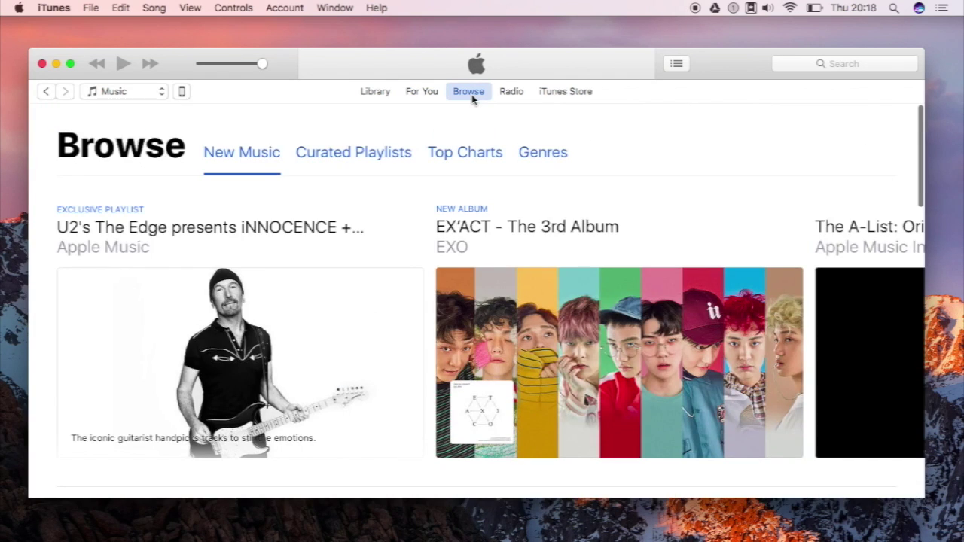
{"action": "scroll", "coordinate": [432, 243], "scroll_direction": "down", "scroll_amount": 5}
{"action": "scroll", "coordinate": [432, 243], "scroll_direction": "up", "scroll_amount": 5}
{"action": "scroll", "coordinate": [432, 350], "scroll_direction": "up", "scroll_amount": 2}
{"action": "mouse_move", "coordinate": [471, 352]}
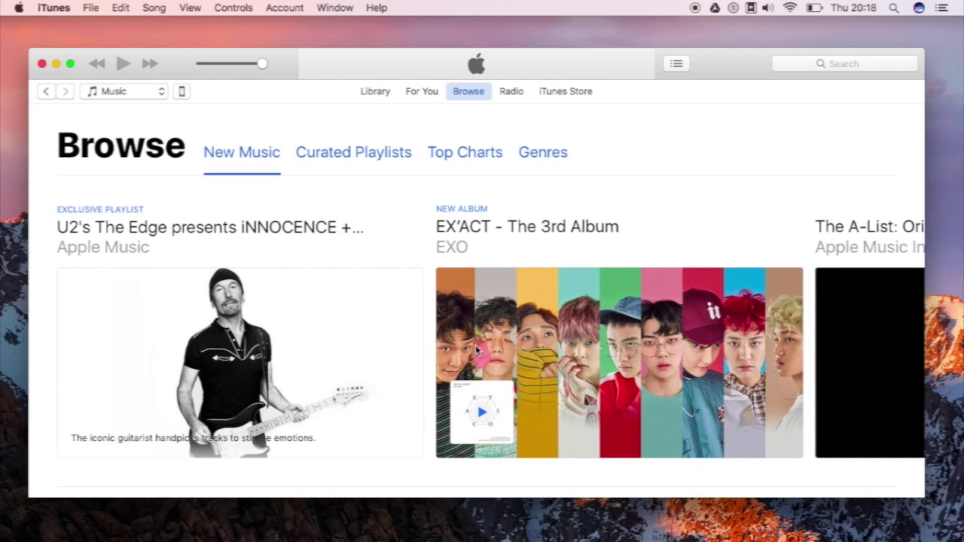
{"action": "left_click", "coordinate": [54, 7]}
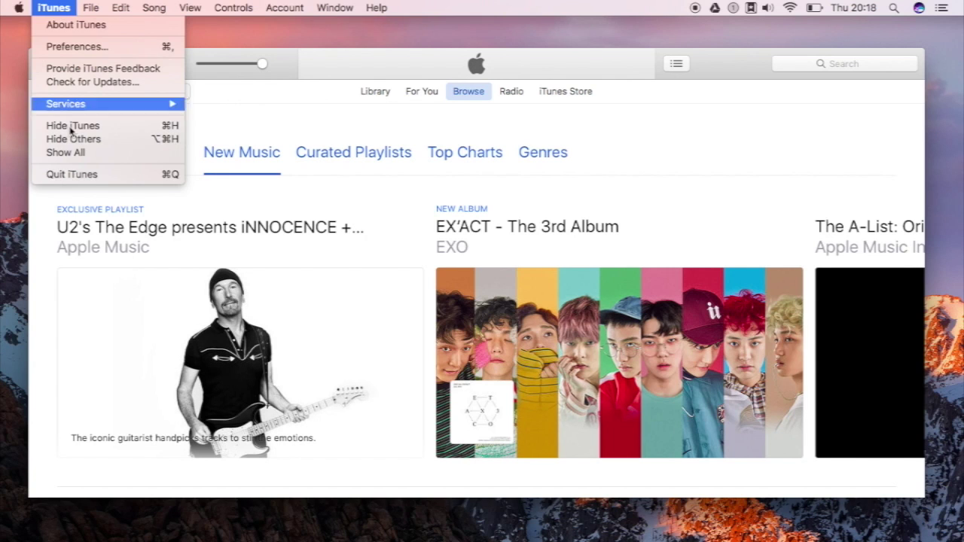
Step: Quit iTunes and view About This Mac storage: Macintosh HD, 21.47 GB free of 120.02 GB
{"action": "left_click", "coordinate": [72, 174]}
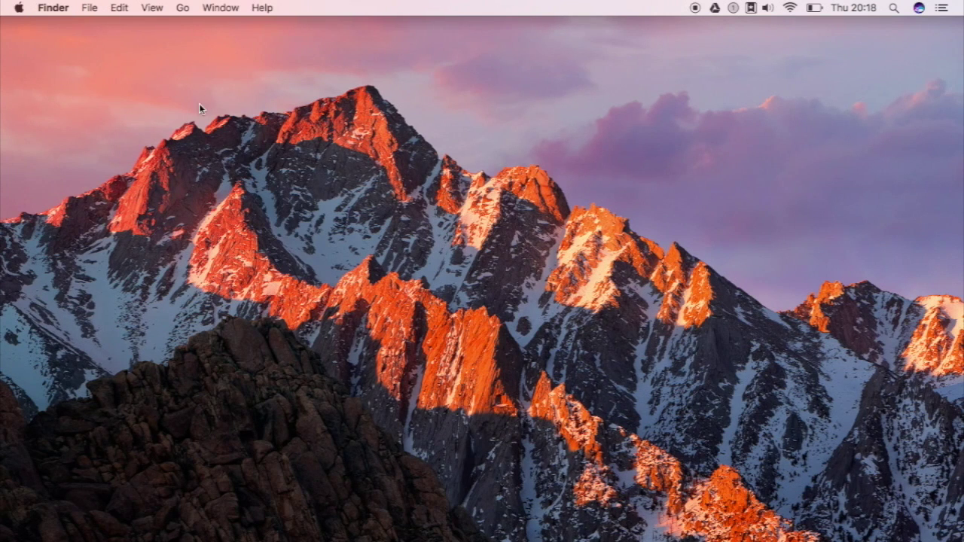
{"action": "left_click", "coordinate": [13, 6]}
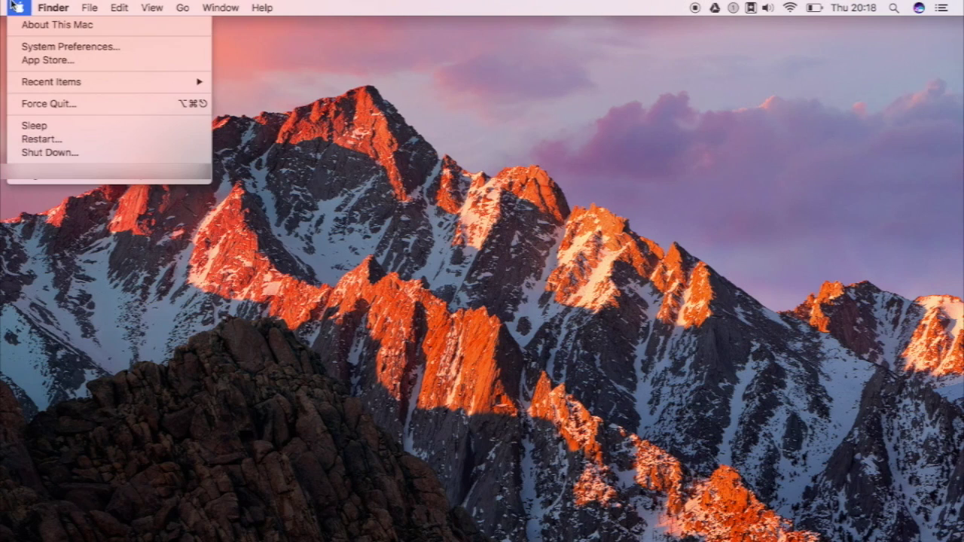
{"action": "left_click", "coordinate": [41, 29]}
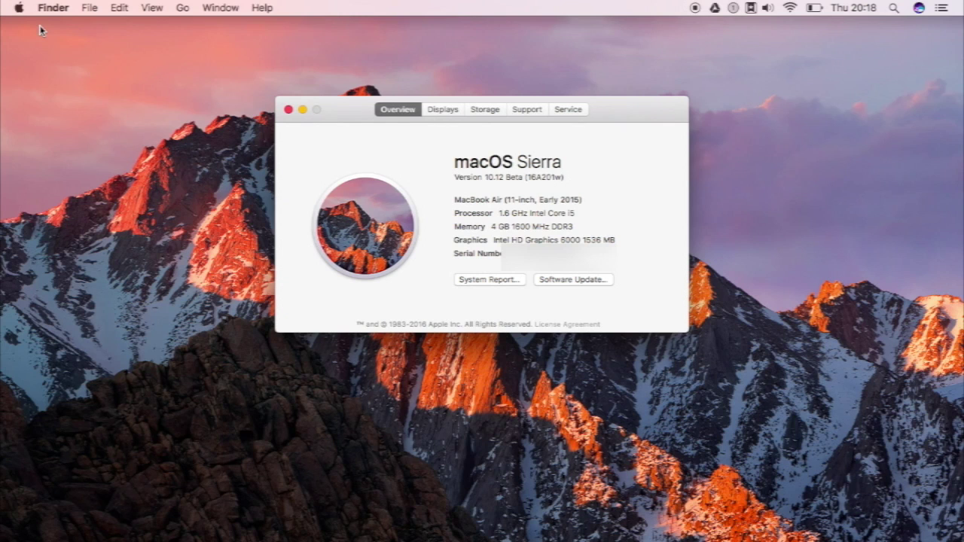
{"action": "left_click", "coordinate": [487, 110]}
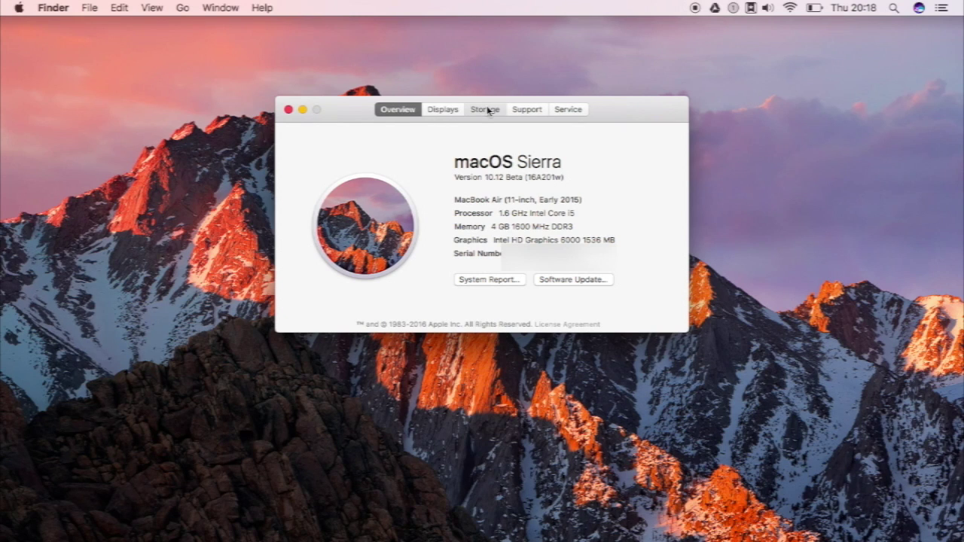
{"action": "left_click", "coordinate": [488, 110]}
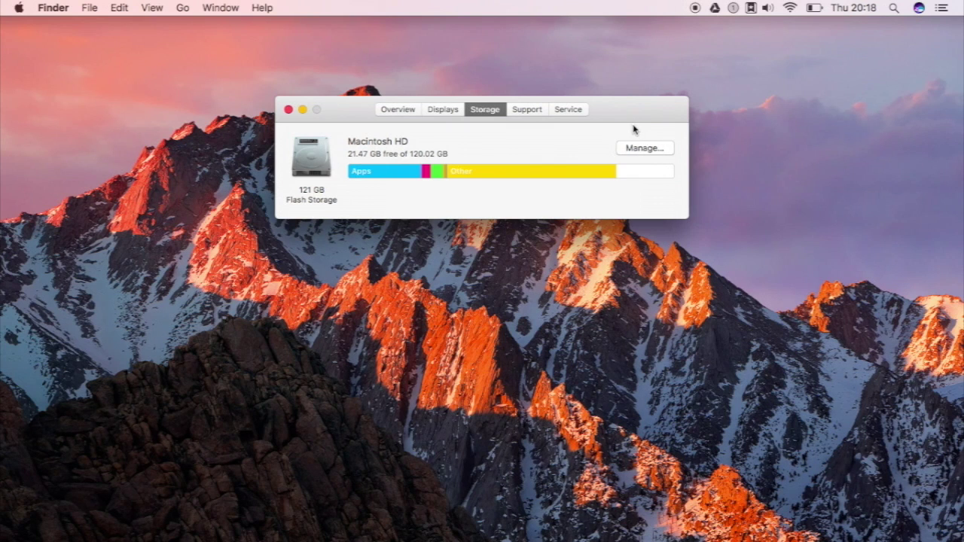
{"action": "left_click", "coordinate": [640, 146]}
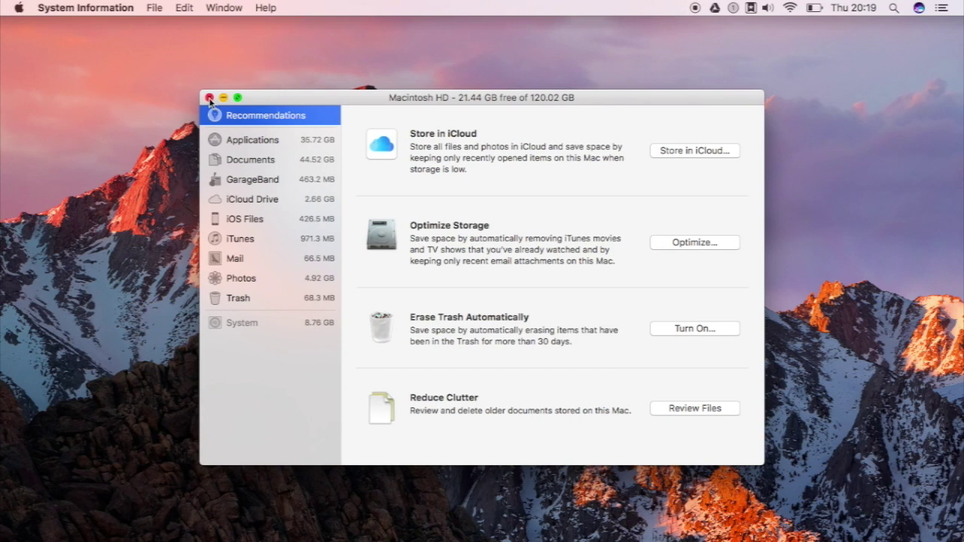
{"action": "left_click", "coordinate": [234, 141]}
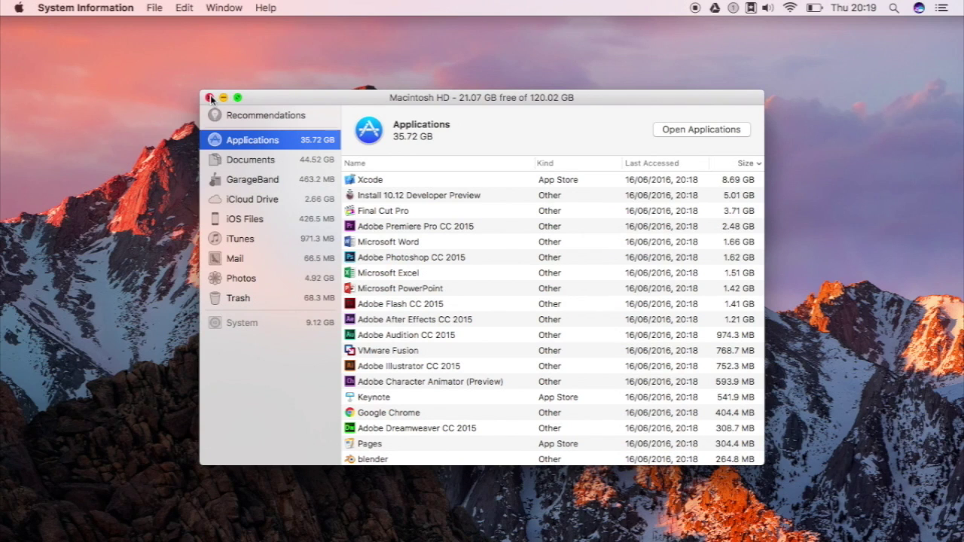
{"action": "left_click", "coordinate": [234, 117]}
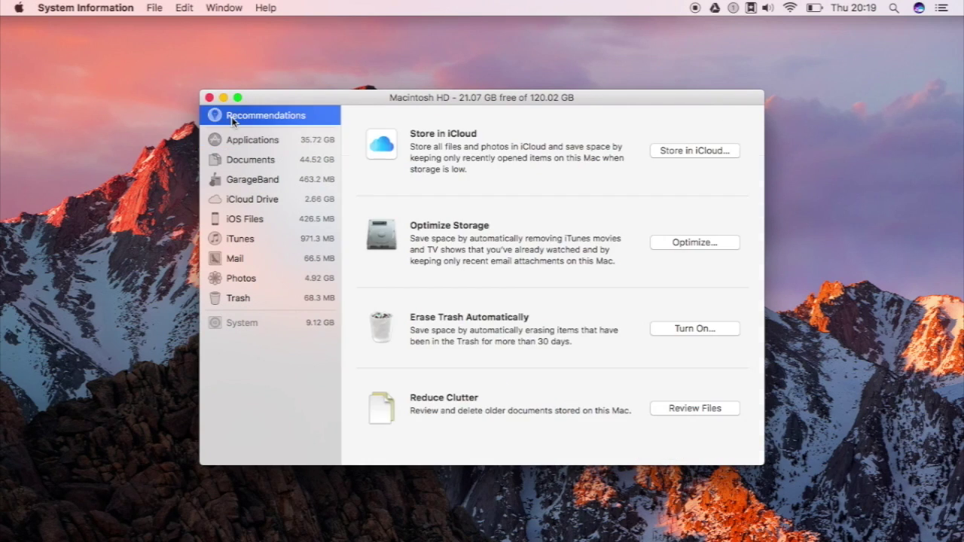
Step: Close the storage window and create a new Blank document in Pages via Launchpad
{"action": "left_click", "coordinate": [209, 97]}
{"action": "key", "text": "F4"}
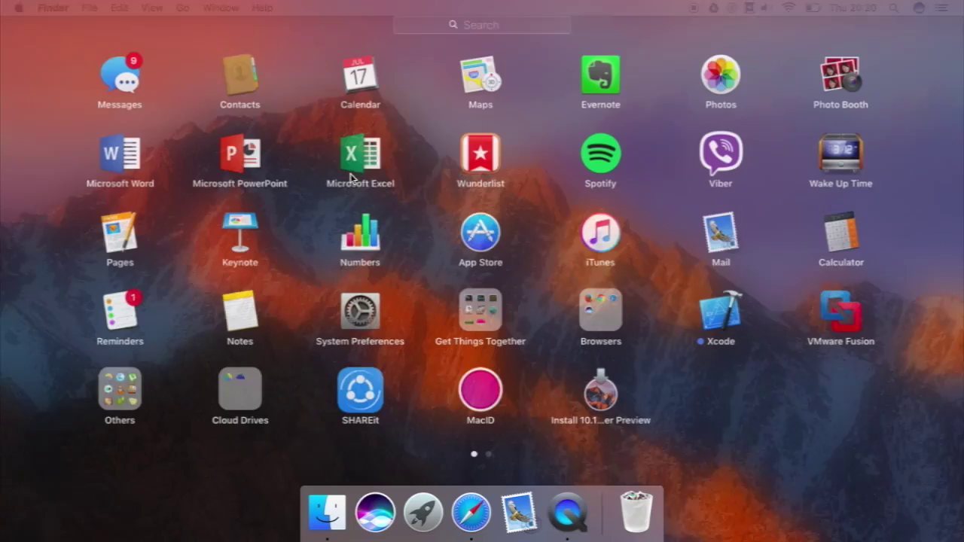
{"action": "left_click", "coordinate": [123, 228]}
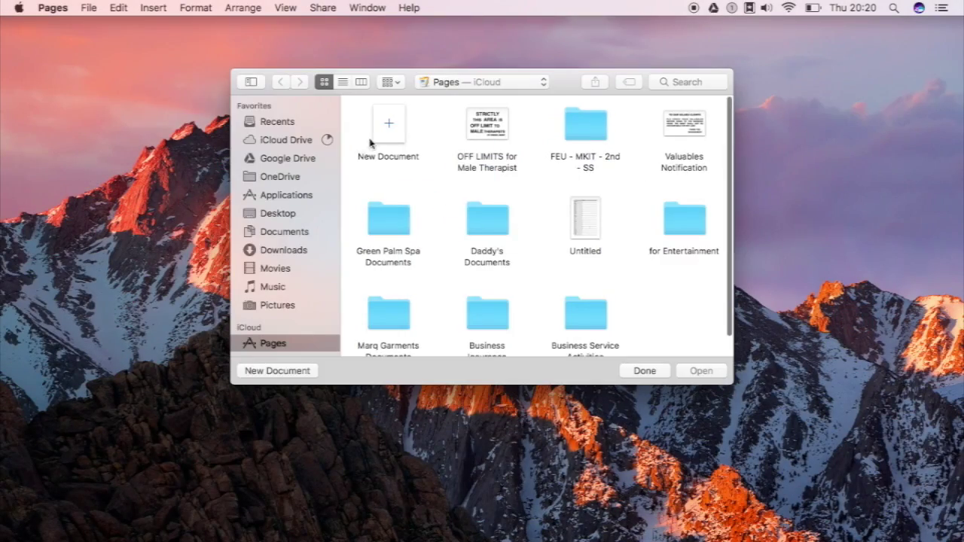
{"action": "left_click", "coordinate": [390, 133]}
{"action": "double_click", "coordinate": [354, 155]}
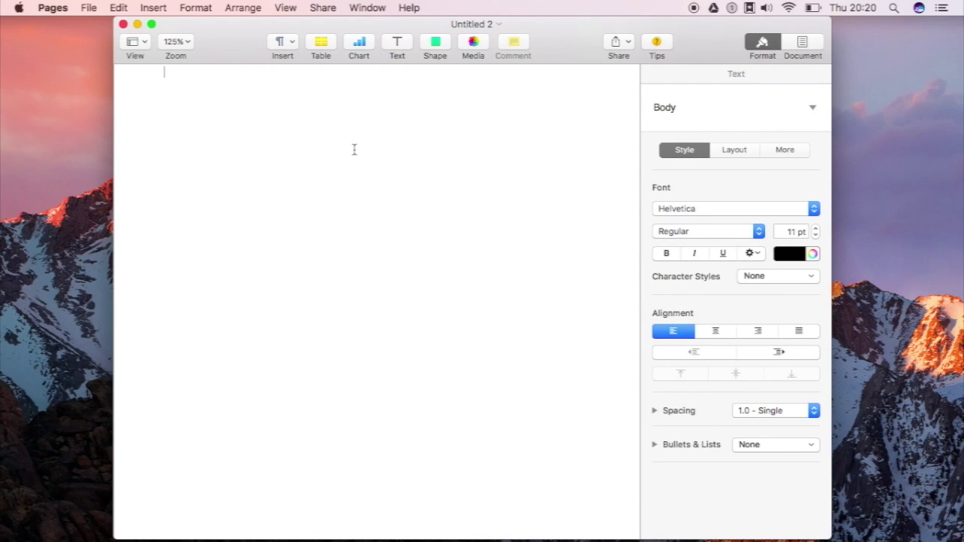
Step: Paste the word 'Hello' copied on the phone into the Untitled 2 document
{"action": "left_click", "coordinate": [125, 7]}
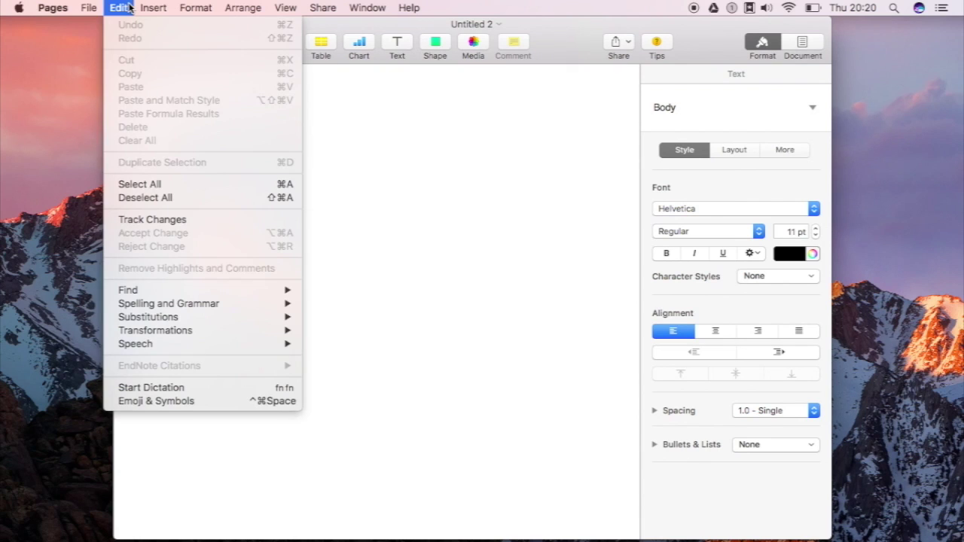
{"action": "left_click", "coordinate": [129, 7]}
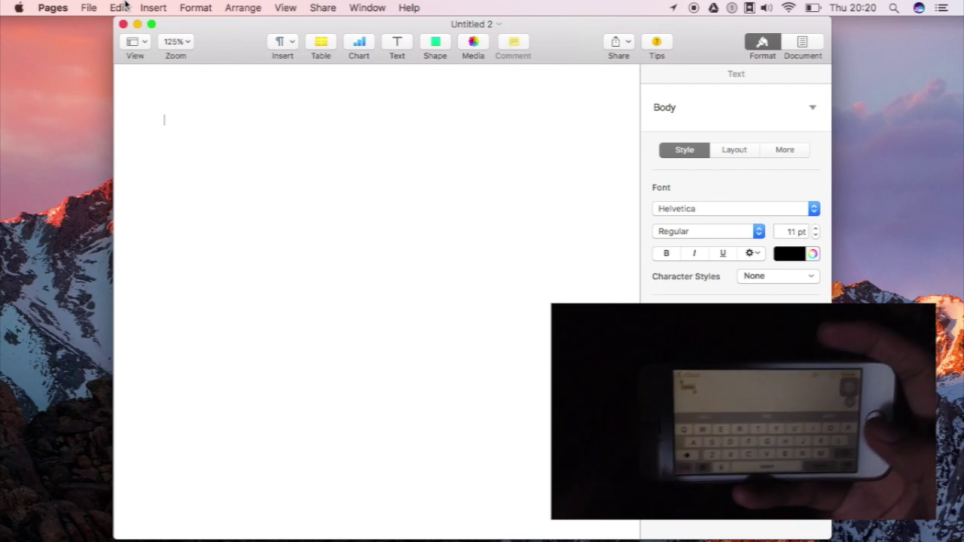
{"action": "left_click", "coordinate": [125, 6]}
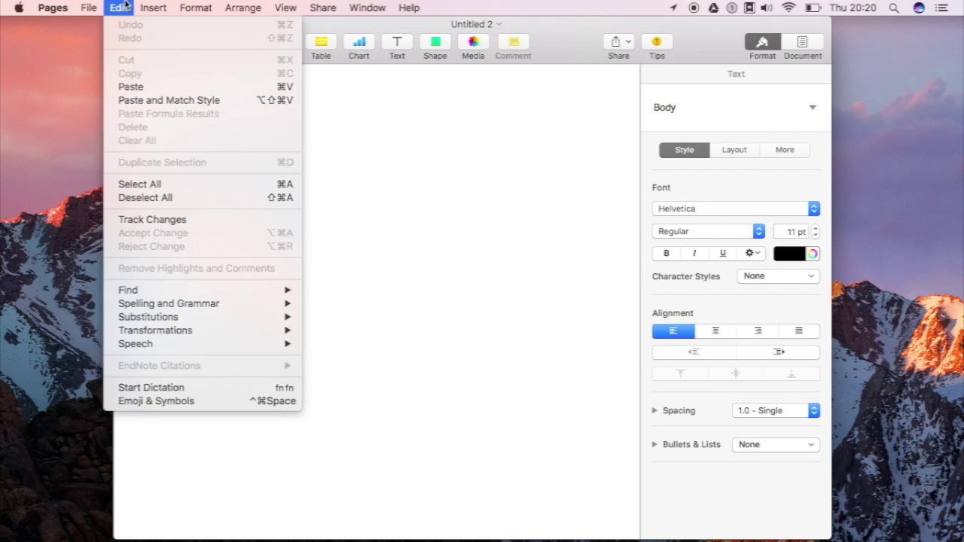
{"action": "left_click", "coordinate": [145, 88]}
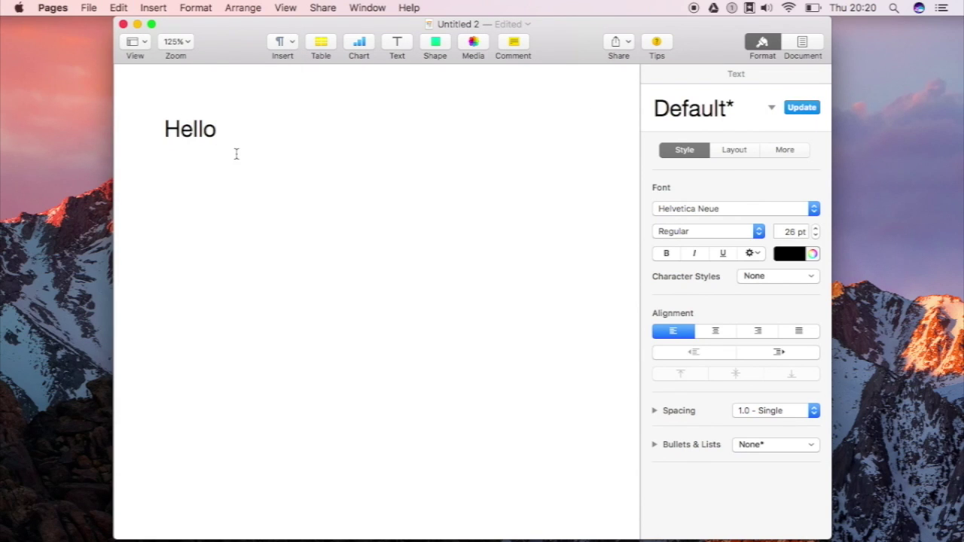
Step: Paste the copied word 'Pizza' on a new line below 'Hello'
{"action": "key", "text": "Return"}
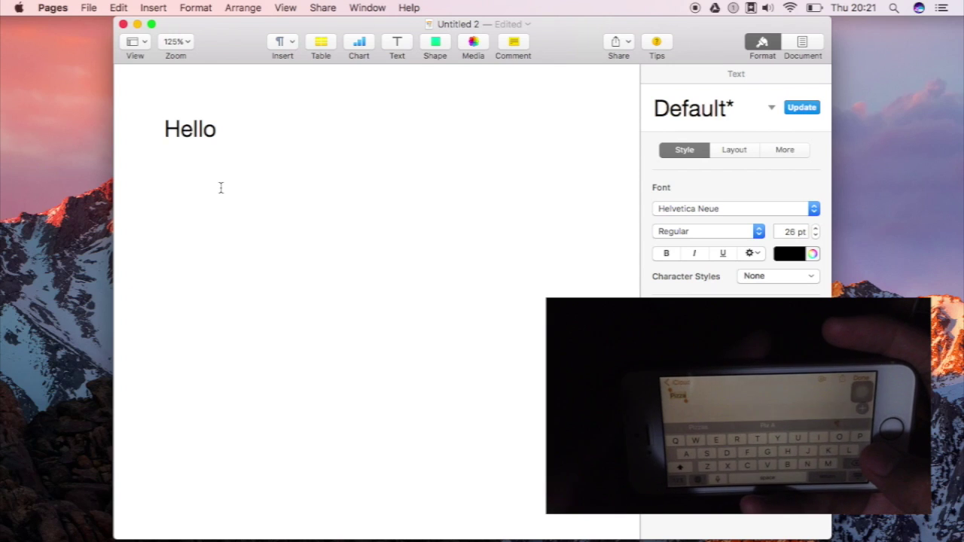
{"action": "left_click", "coordinate": [118, 8]}
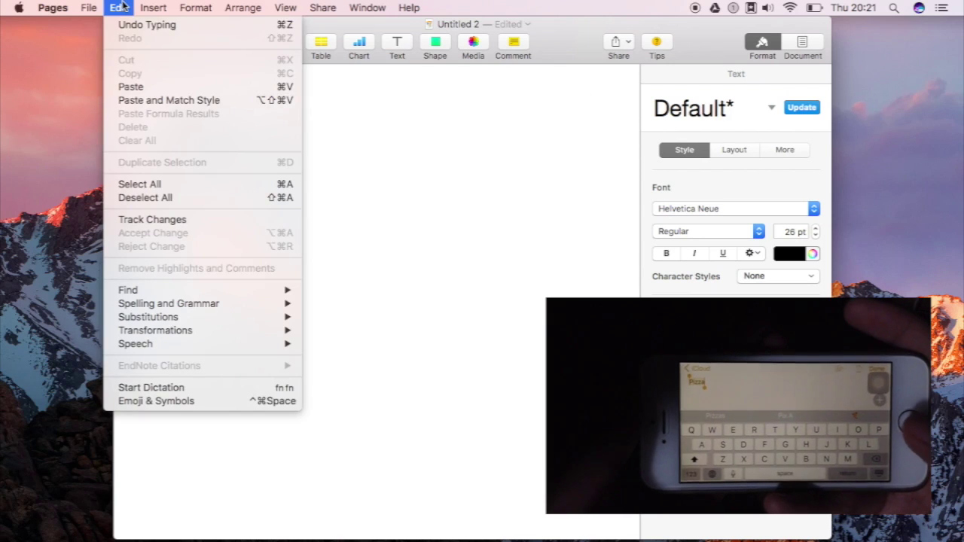
{"action": "left_click", "coordinate": [166, 87]}
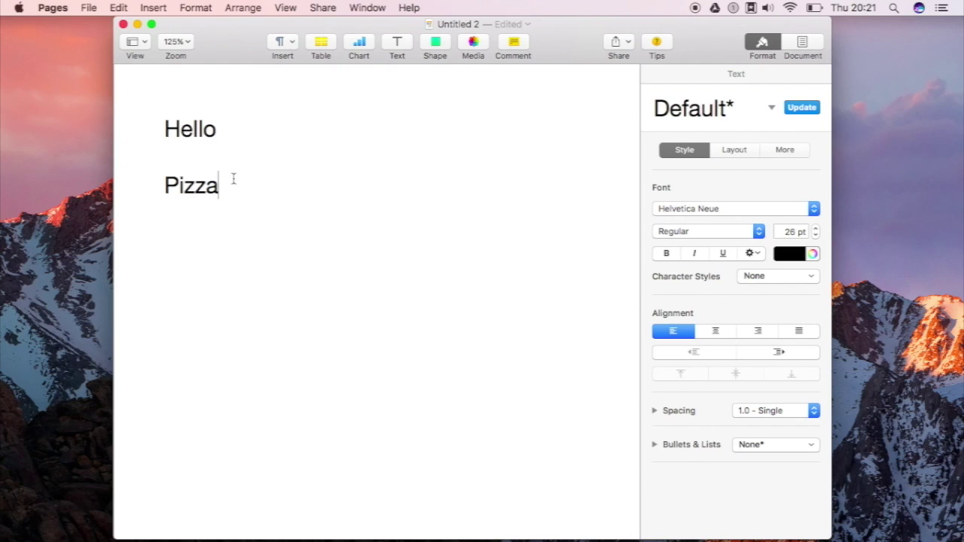
Step: Close the untitled Pages document without saving and launch Photos from Launchpad
{"action": "left_click", "coordinate": [124, 24]}
{"action": "left_click", "coordinate": [411, 231]}
{"action": "key", "text": "F4"}
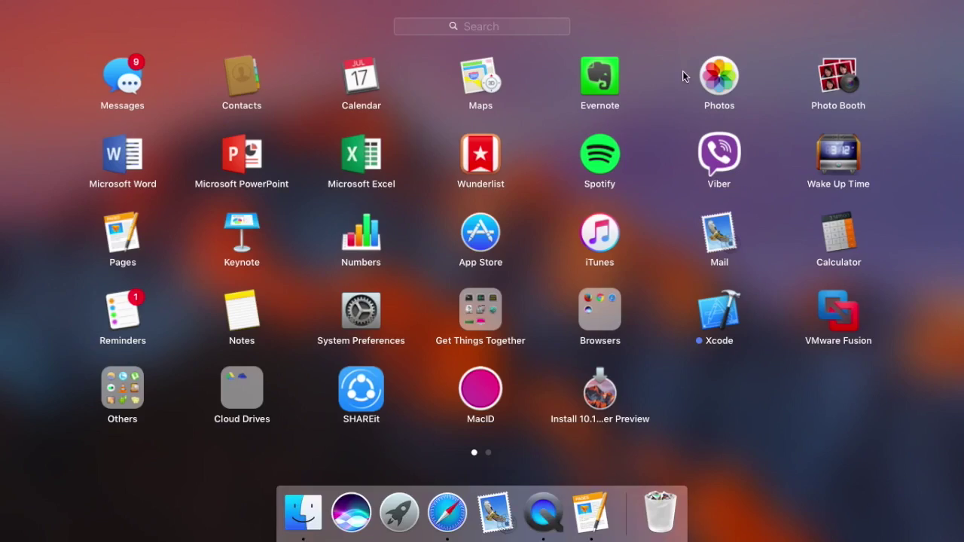
{"action": "left_click", "coordinate": [716, 74]}
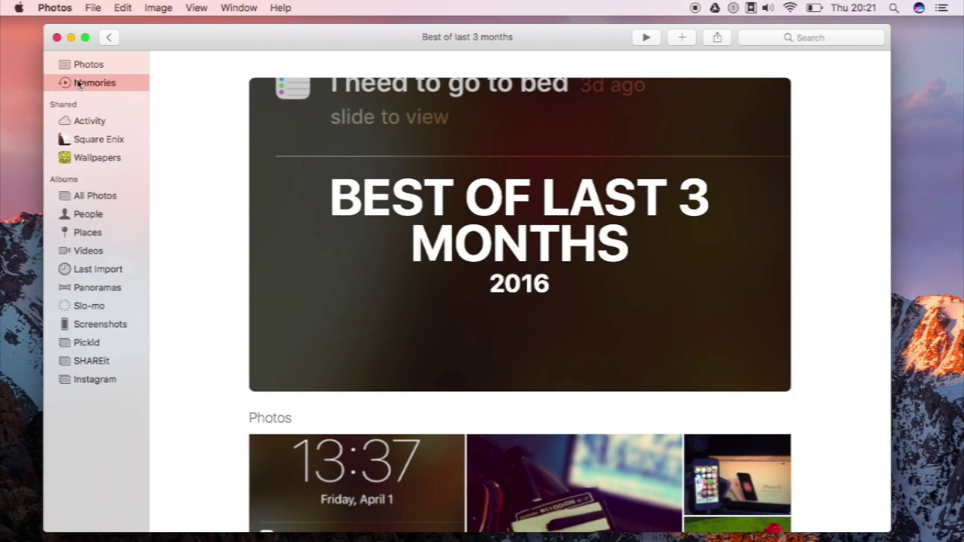
Step: Browse the 'Best of last 3 months' memory in Photos, then hide Photos
{"action": "scroll", "coordinate": [275, 199], "scroll_direction": "down", "scroll_amount": 10}
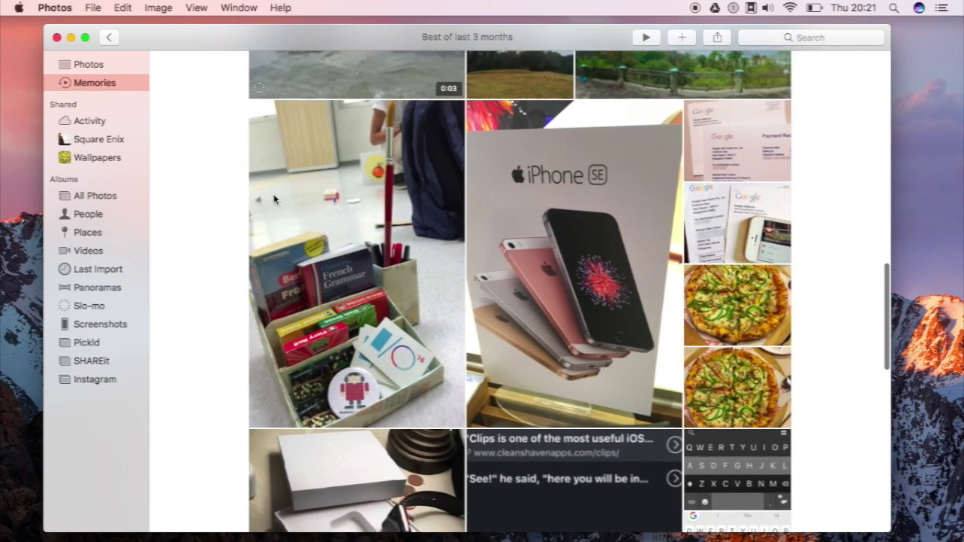
{"action": "scroll", "coordinate": [275, 199], "scroll_direction": "up", "scroll_amount": 15}
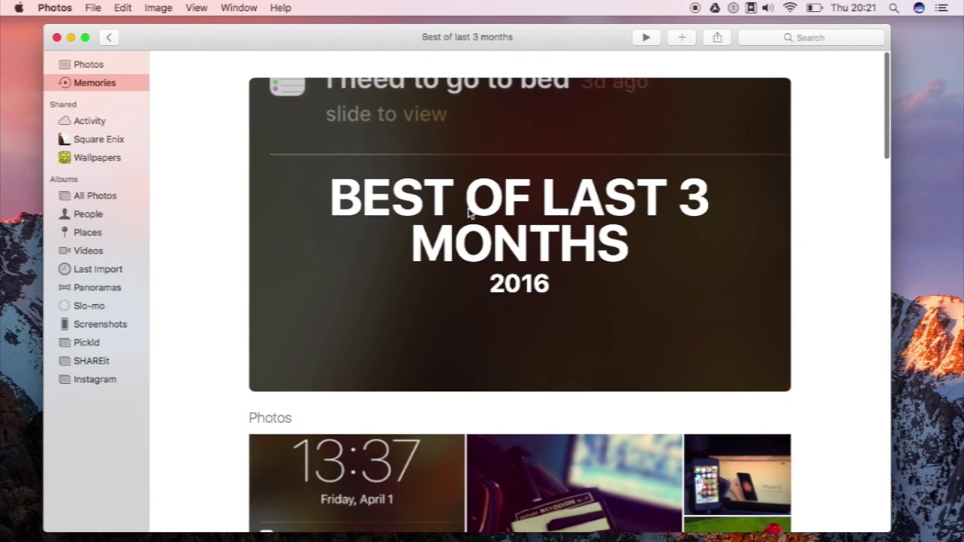
{"action": "left_click", "coordinate": [470, 208]}
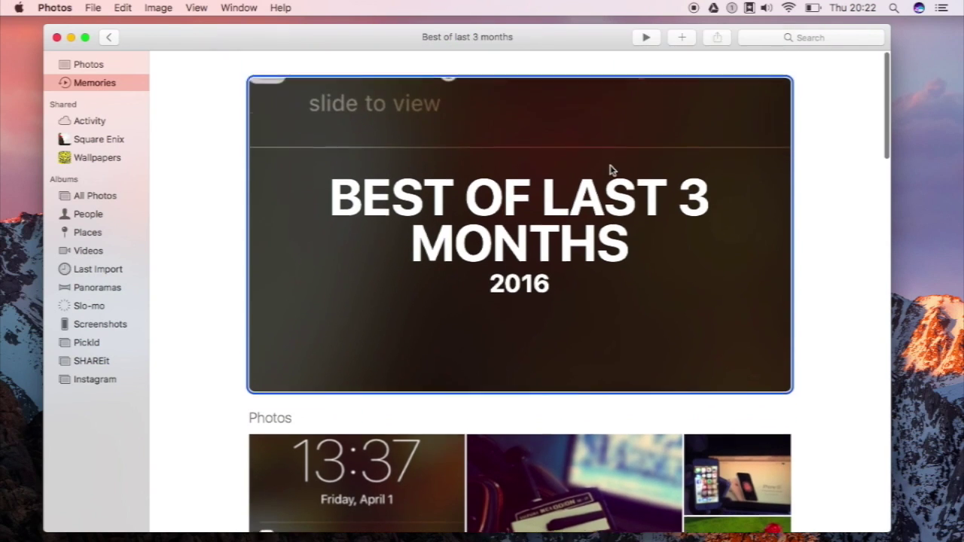
{"action": "scroll", "coordinate": [611, 170], "scroll_direction": "down", "scroll_amount": 10}
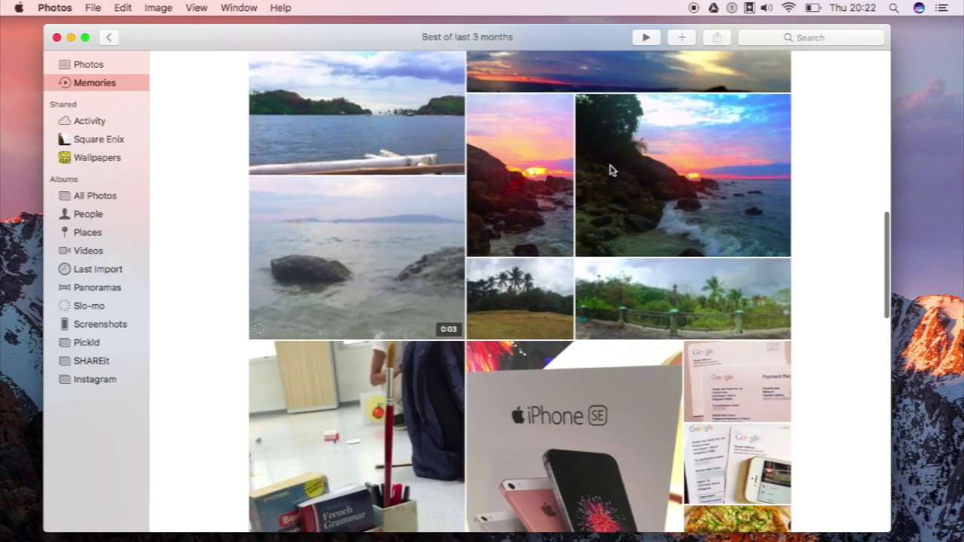
{"action": "scroll", "coordinate": [611, 170], "scroll_direction": "up", "scroll_amount": 10}
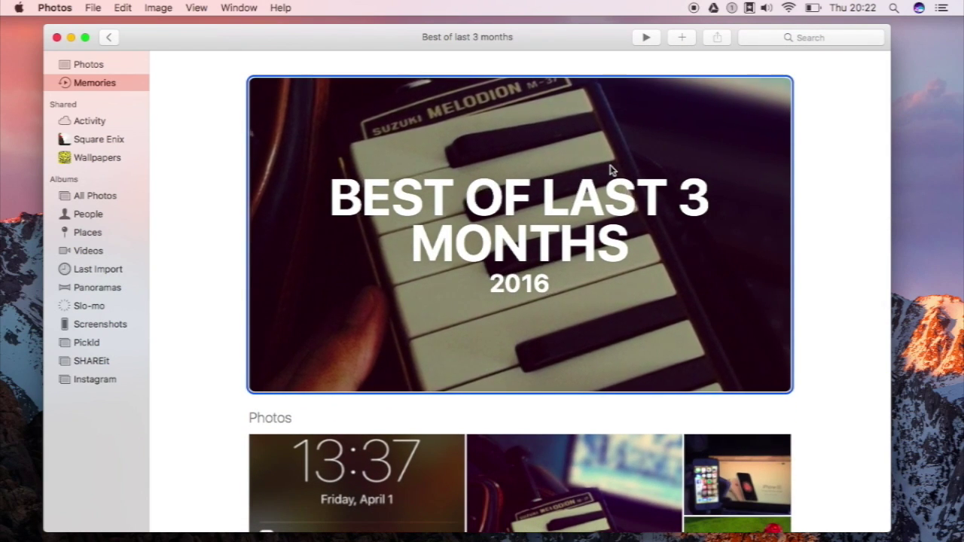
{"action": "scroll", "coordinate": [472, 197], "scroll_direction": "down", "scroll_amount": 5}
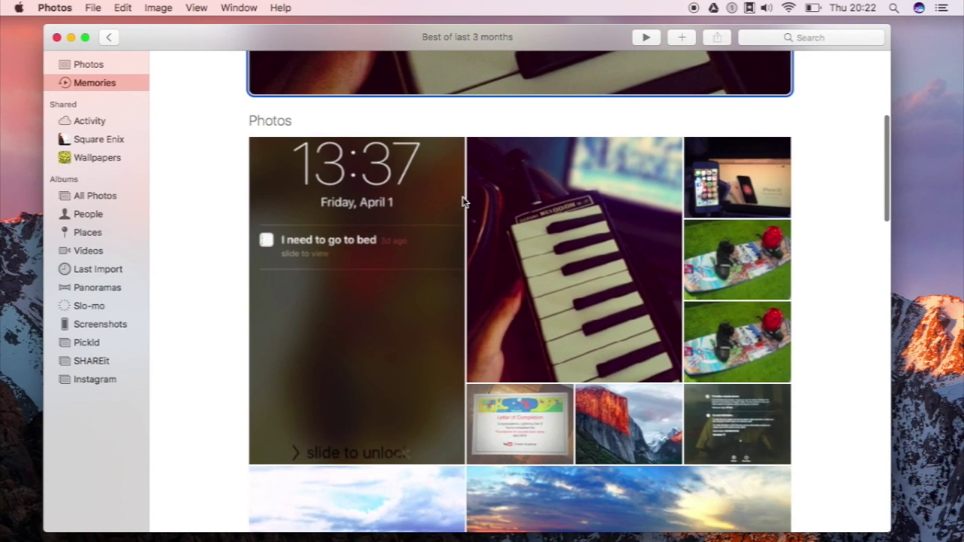
{"action": "scroll", "coordinate": [462, 197], "scroll_direction": "up", "scroll_amount": 5}
{"action": "scroll", "coordinate": [463, 196], "scroll_direction": "down", "scroll_amount": 2}
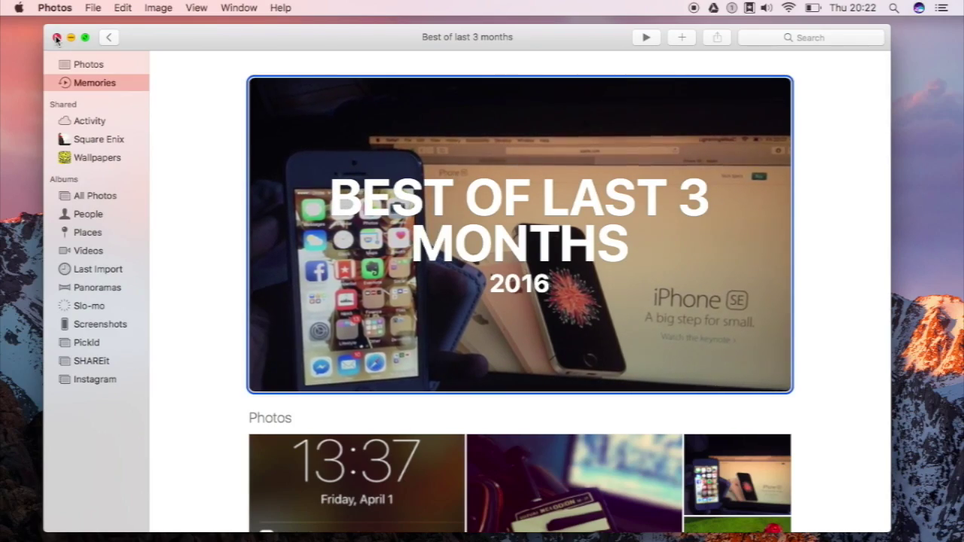
{"action": "left_click", "coordinate": [55, 7]}
{"action": "left_click", "coordinate": [84, 101]}
Step: Launch Messages and give the 'in macOS Sierra' message a thumbs-up Tapback
{"action": "key", "text": "F4"}
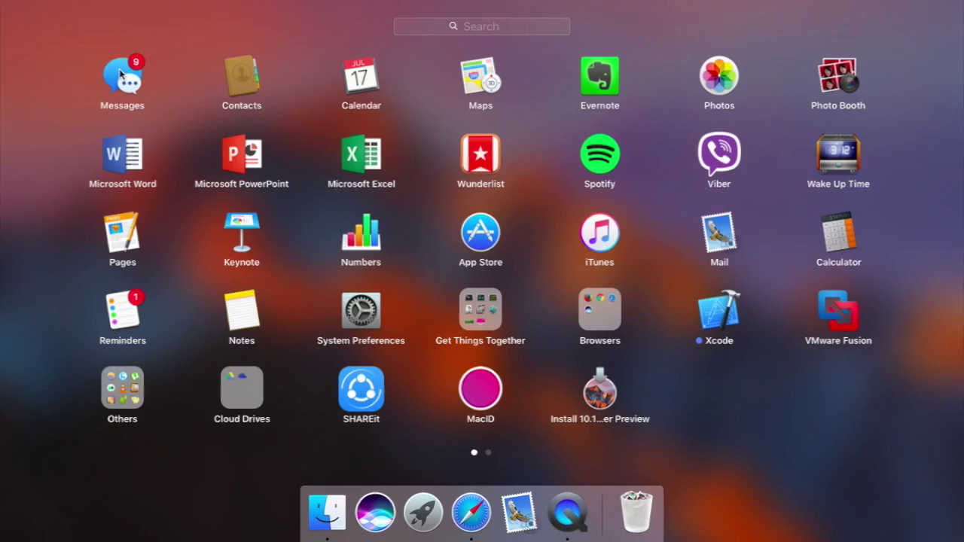
{"action": "left_click", "coordinate": [119, 68]}
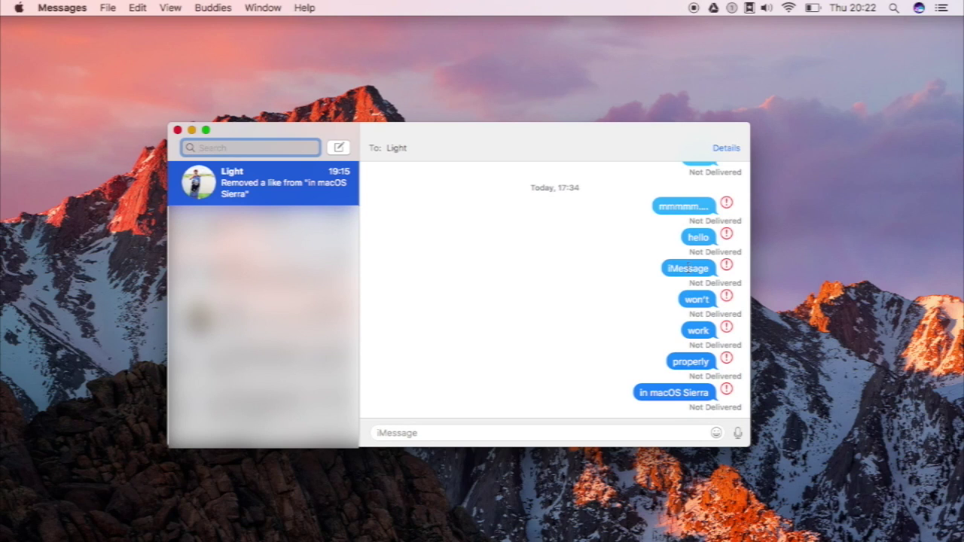
{"action": "left_click", "coordinate": [661, 389]}
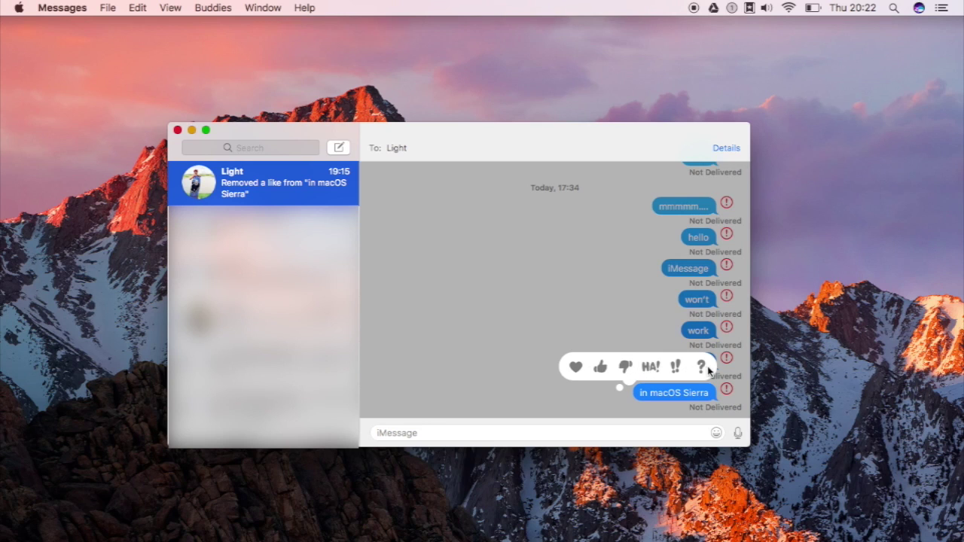
{"action": "left_click", "coordinate": [602, 367]}
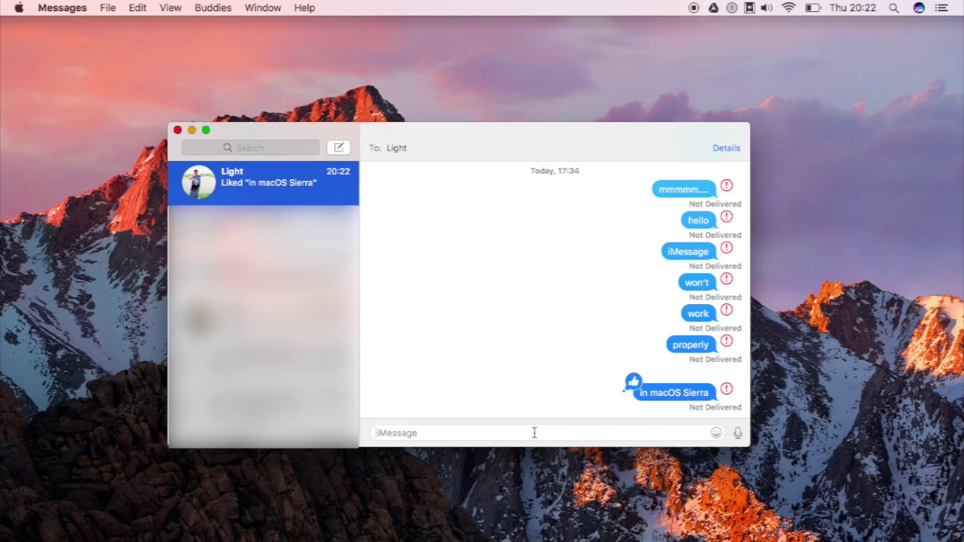
Step: Send a message of two ':)' smiley emoji in the conversation
{"action": "type", "text": ":)"}
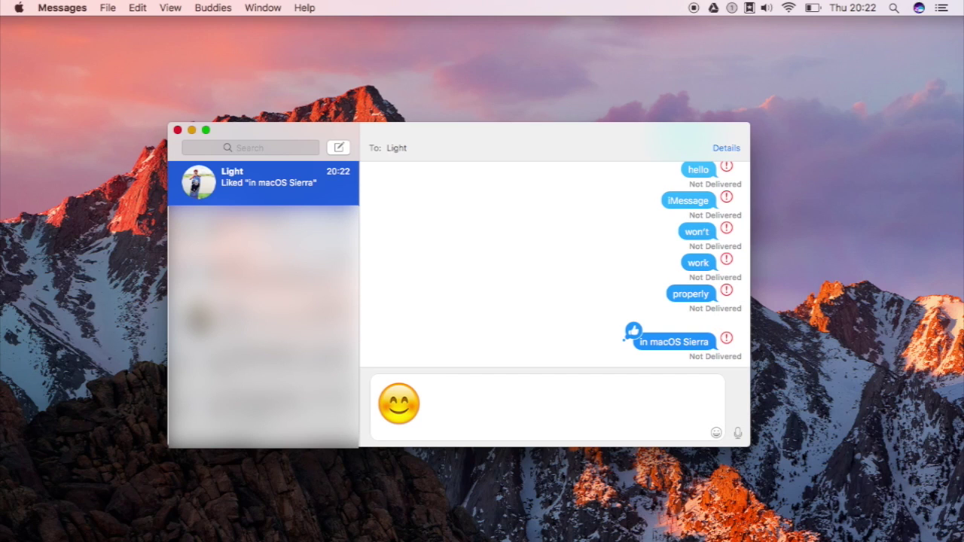
{"action": "type", "text": " :D"}
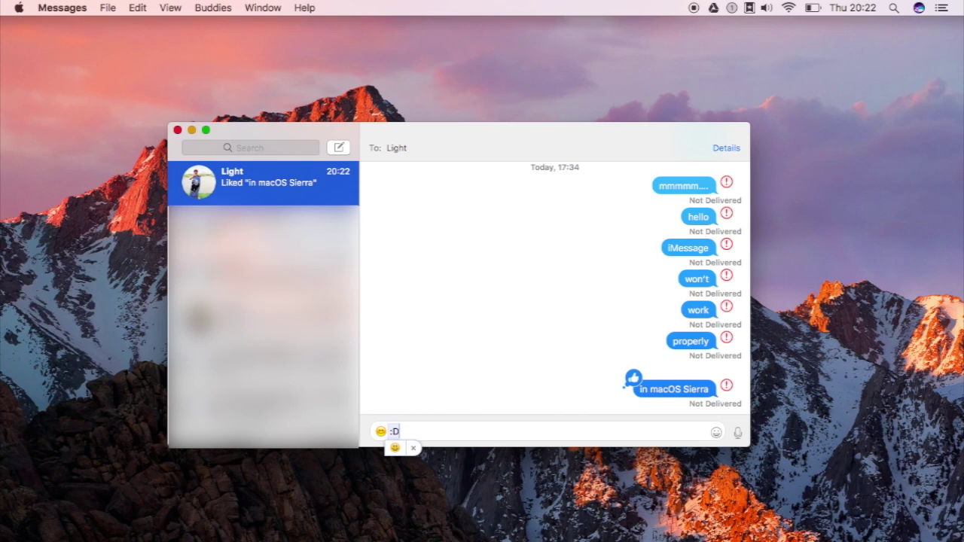
{"action": "key", "text": "Return"}
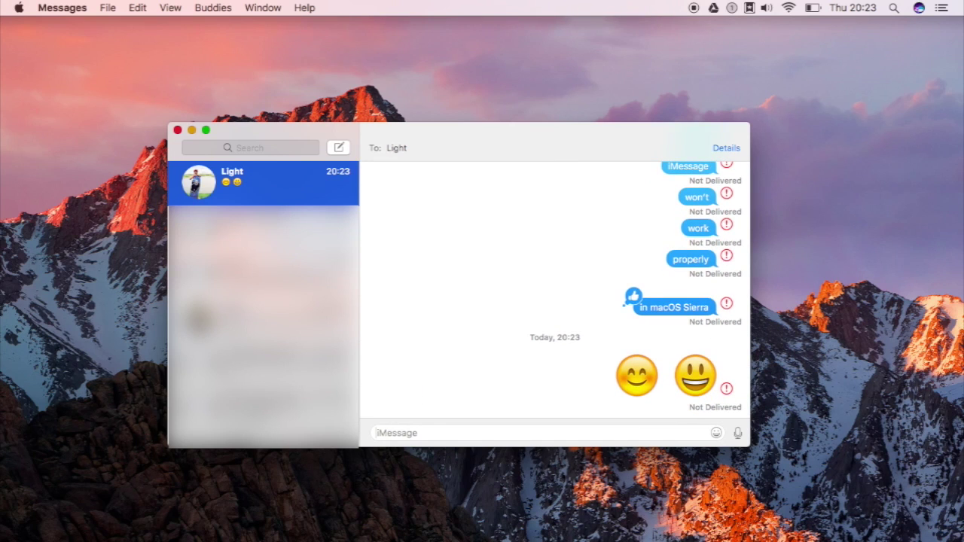
{"action": "scroll", "coordinate": [674, 401], "scroll_direction": "down", "scroll_amount": 1}
{"action": "scroll", "coordinate": [673, 402], "scroll_direction": "up", "scroll_amount": 4}
{"action": "scroll", "coordinate": [673, 402], "scroll_direction": "down", "scroll_amount": 4}
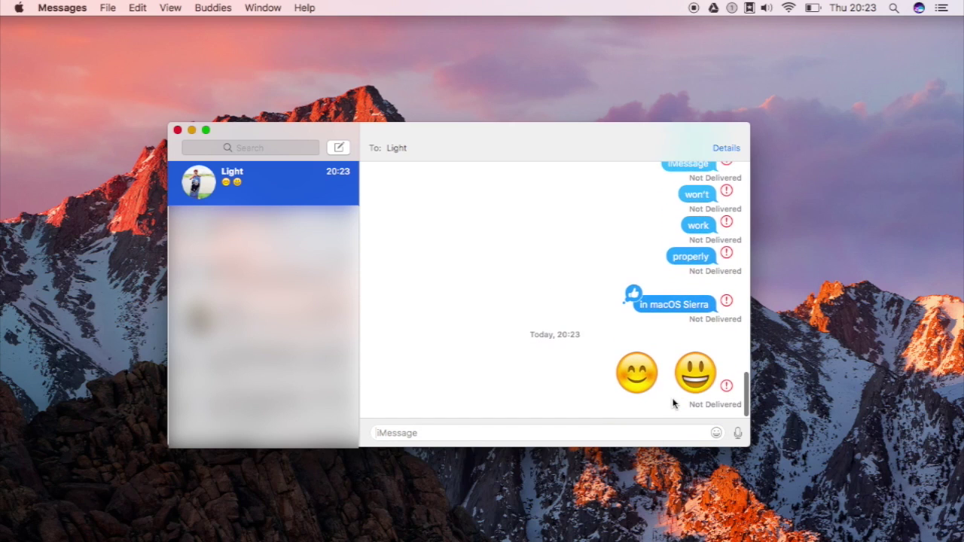
Step: Like the emoji message with a thumbs-up Tapback and quit Messages
{"action": "left_click", "coordinate": [640, 384]}
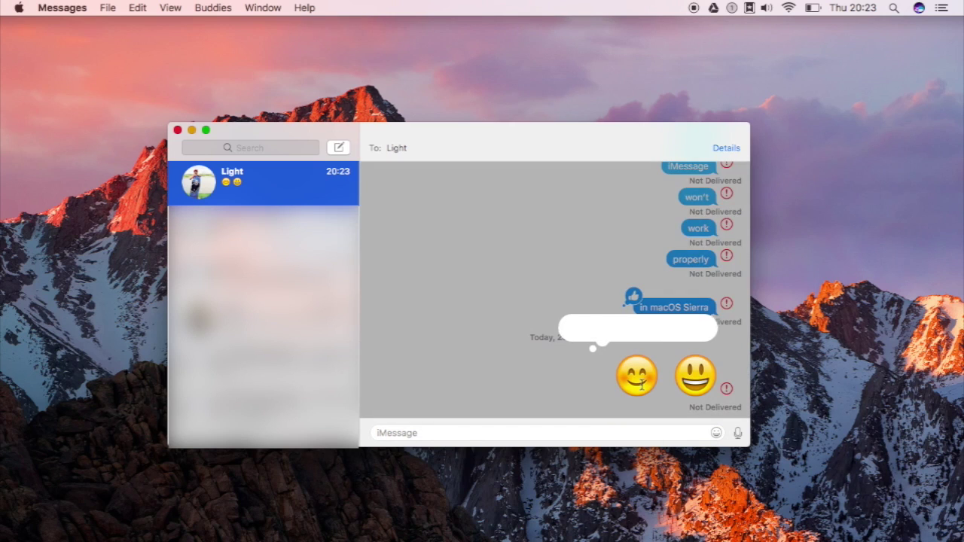
{"action": "left_click", "coordinate": [600, 326]}
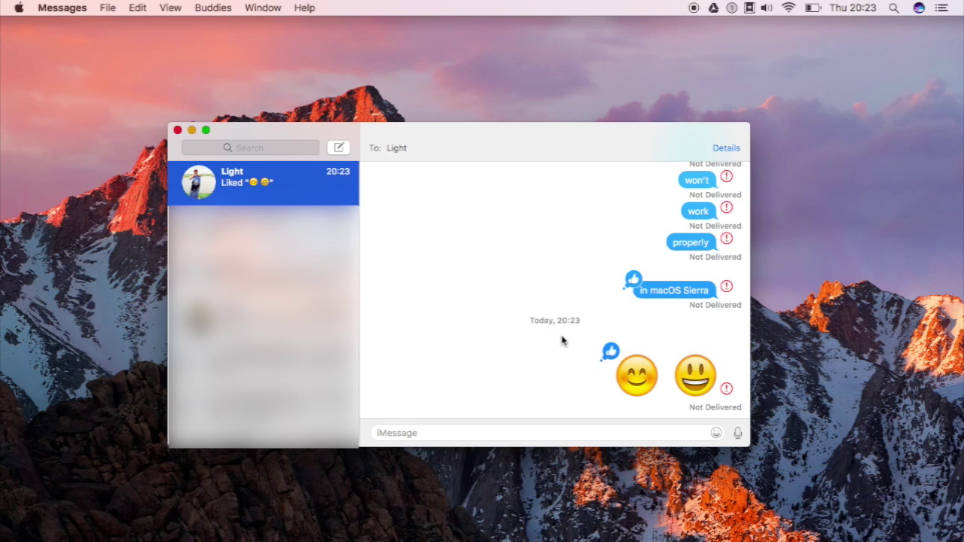
{"action": "left_click", "coordinate": [72, 7]}
{"action": "left_click", "coordinate": [113, 154]}
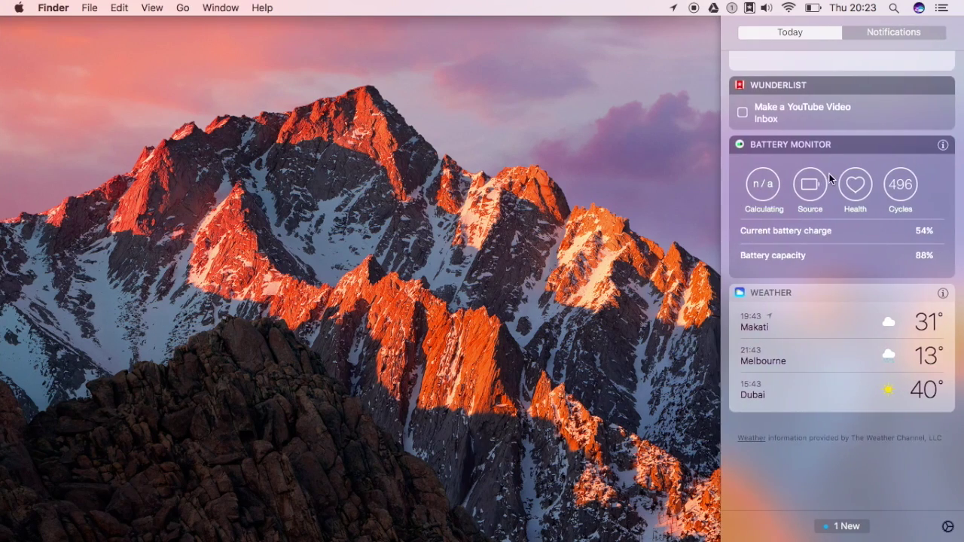
{"action": "scroll", "coordinate": [829, 174], "scroll_direction": "up", "scroll_amount": 10}
{"action": "scroll", "coordinate": [829, 177], "scroll_direction": "up", "scroll_amount": 3}
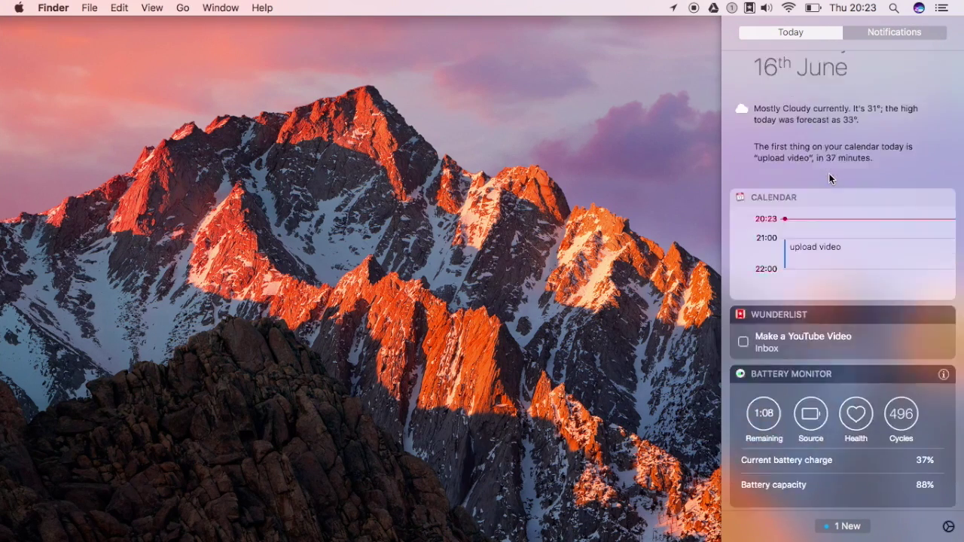
{"action": "scroll", "coordinate": [829, 177], "scroll_direction": "up", "scroll_amount": 3}
{"action": "scroll", "coordinate": [829, 177], "scroll_direction": "down", "scroll_amount": 5}
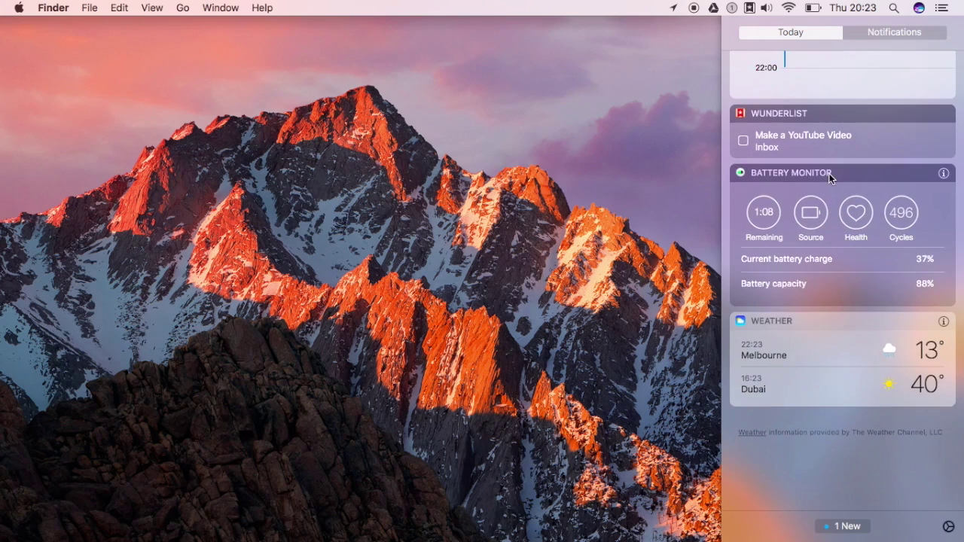
{"action": "scroll", "coordinate": [829, 176], "scroll_direction": "up", "scroll_amount": 3}
{"action": "scroll", "coordinate": [830, 178], "scroll_direction": "up", "scroll_amount": 3}
{"action": "scroll", "coordinate": [830, 178], "scroll_direction": "down", "scroll_amount": 8}
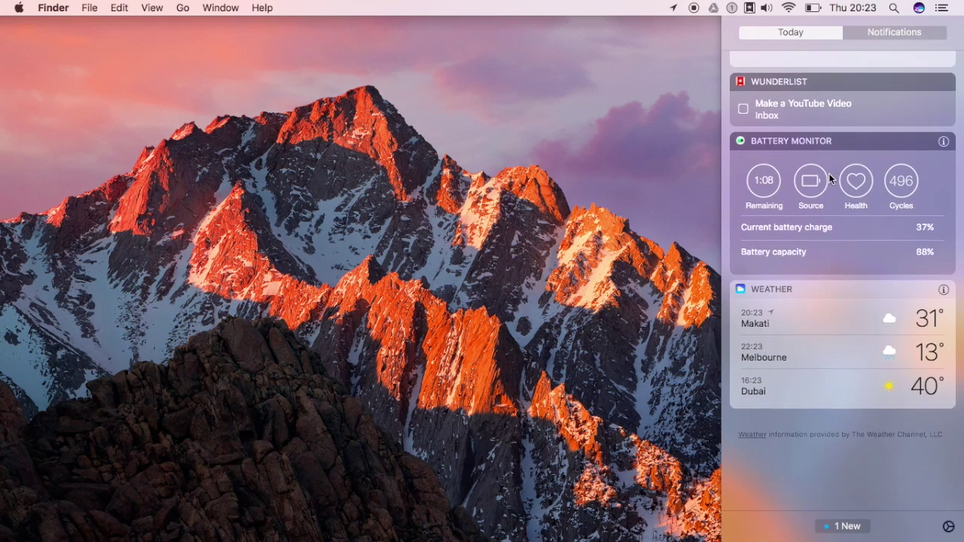
{"action": "scroll", "coordinate": [831, 178], "scroll_direction": "up", "scroll_amount": 8}
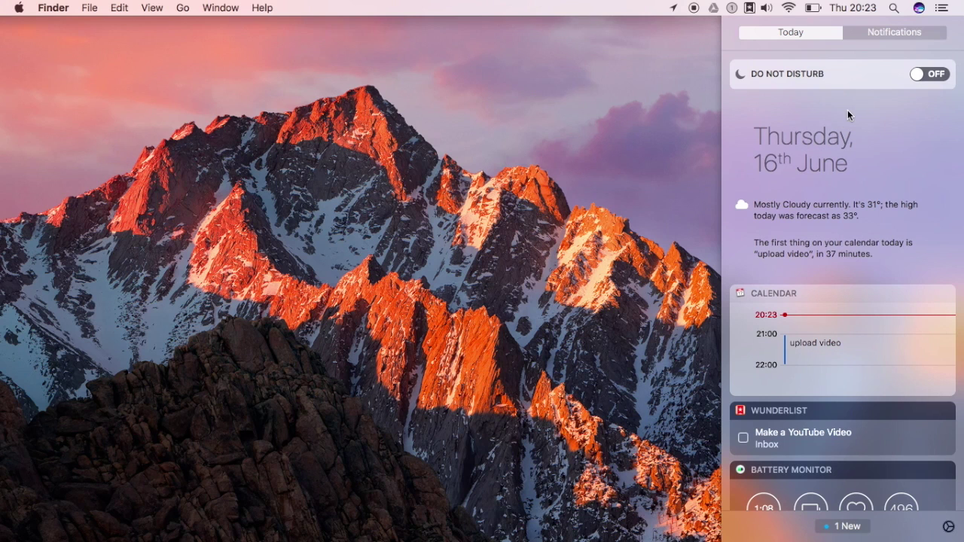
{"action": "scroll", "coordinate": [847, 111], "scroll_direction": "down", "scroll_amount": 6}
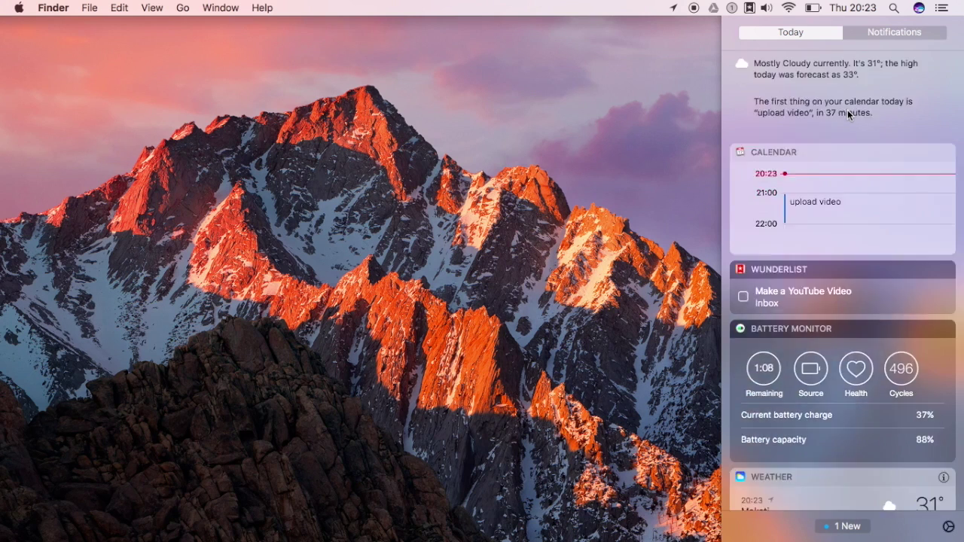
{"action": "scroll", "coordinate": [847, 110], "scroll_direction": "up", "scroll_amount": 6}
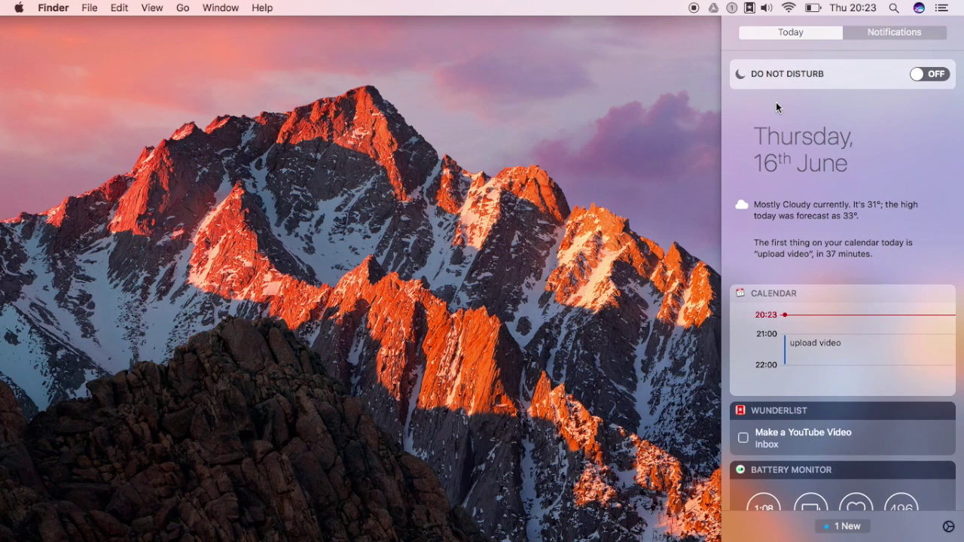
{"action": "left_click", "coordinate": [707, 132]}
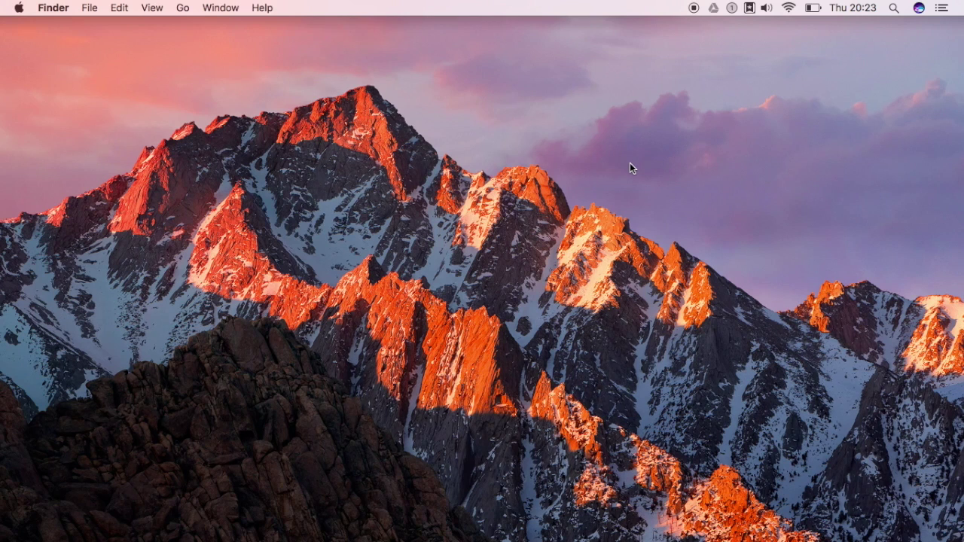